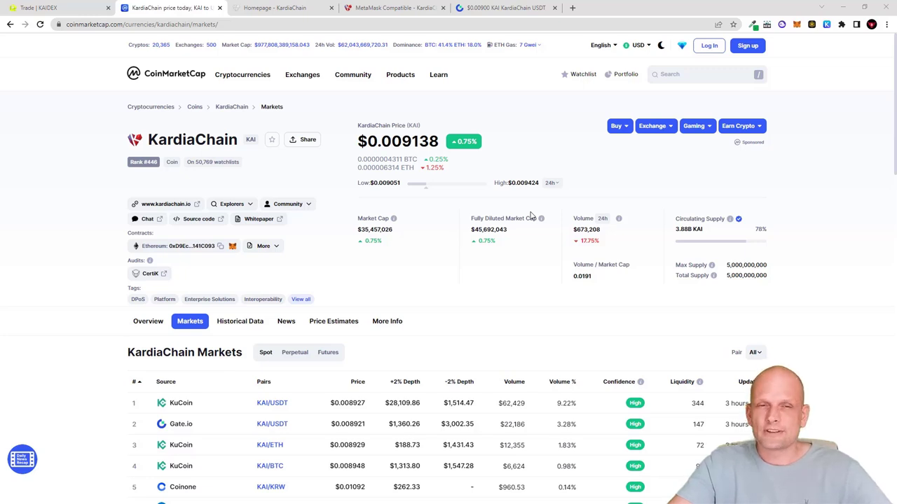
Compare the KAIDEX swap page with CoinMarketCap's KardiaChain price page, ending on the price page
{"action": "left_click", "coordinate": [47, 7]}
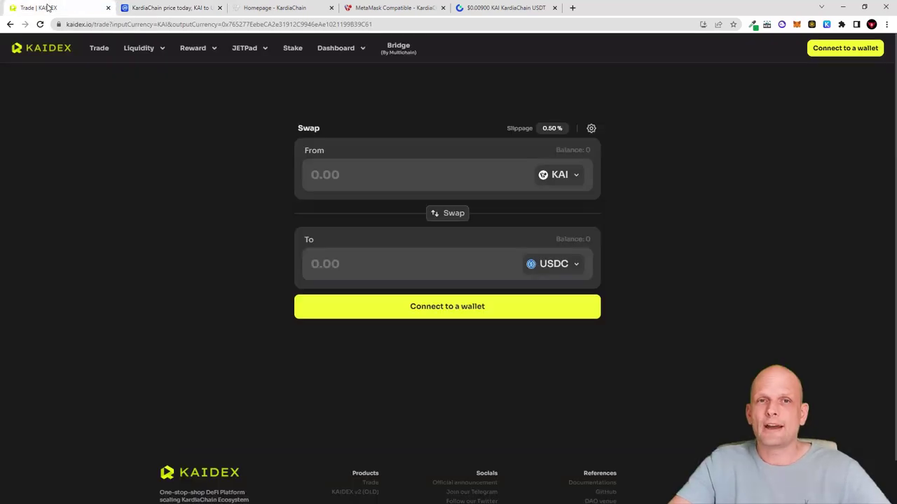
{"action": "left_click", "coordinate": [150, 8]}
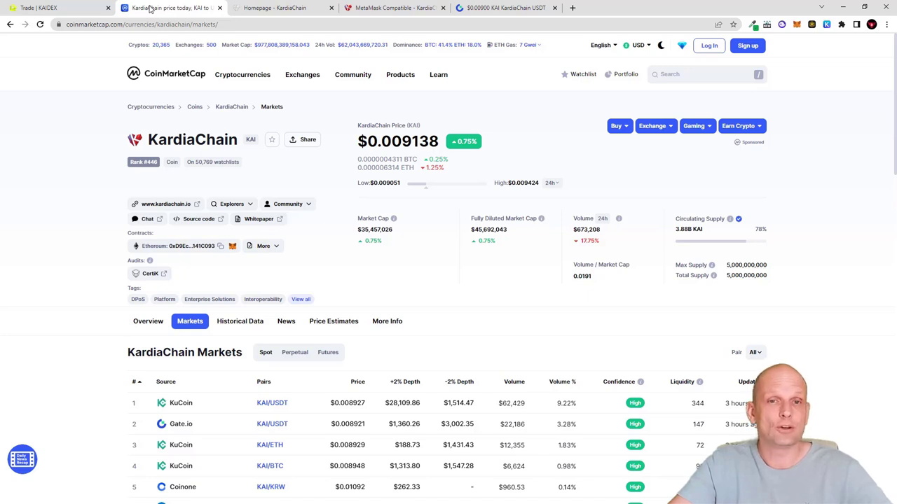
{"action": "left_click", "coordinate": [35, 8]}
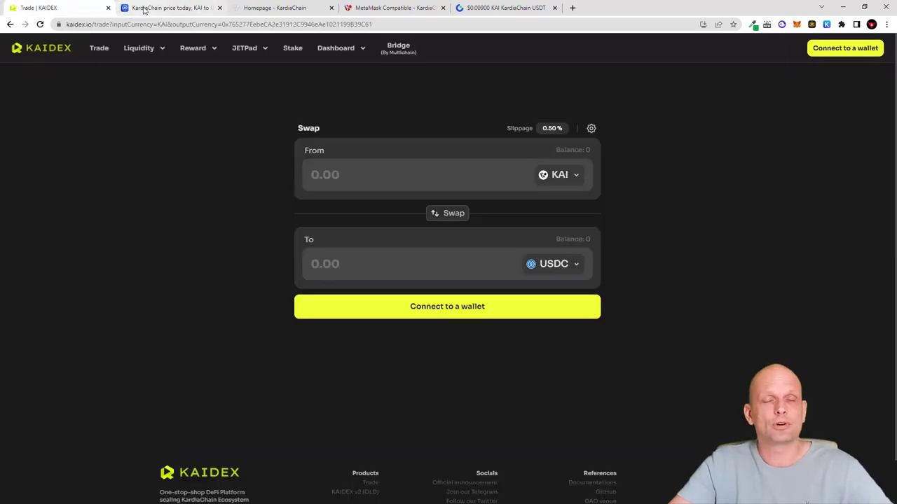
{"action": "left_click", "coordinate": [144, 8]}
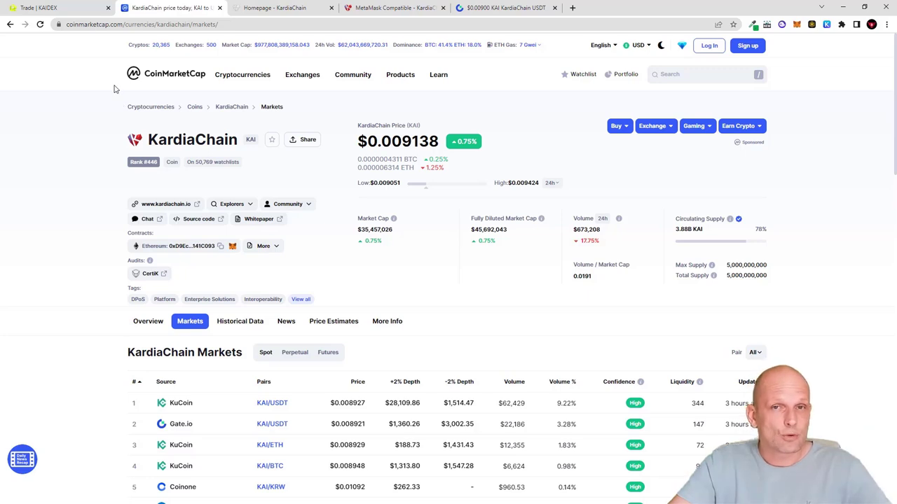
{"action": "left_click", "coordinate": [69, 5]}
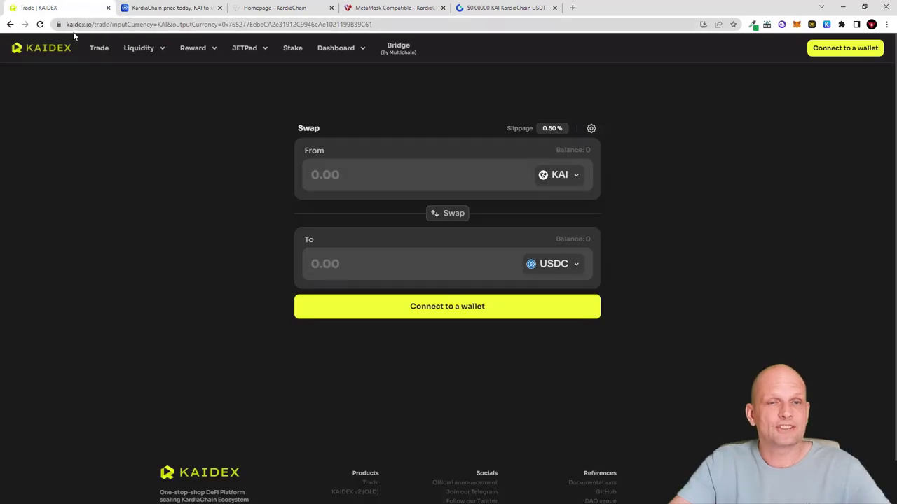
{"action": "left_click", "coordinate": [161, 8]}
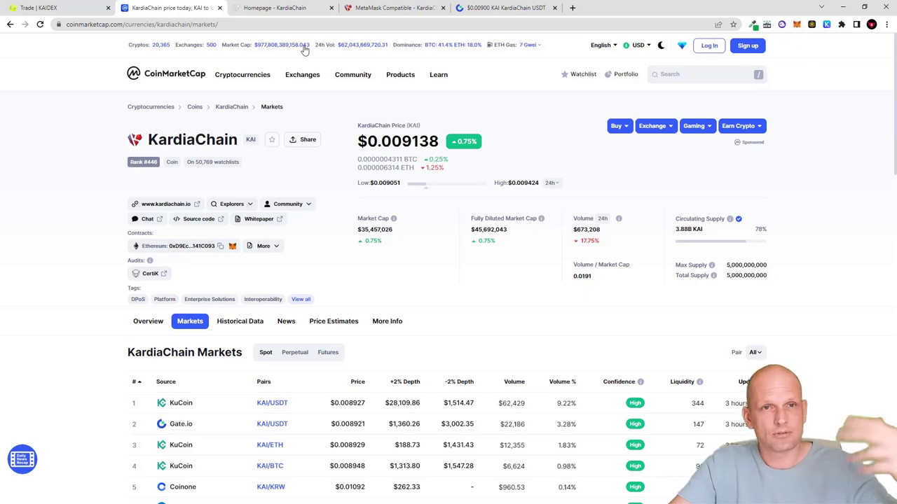
{"action": "left_click", "coordinate": [89, 7]}
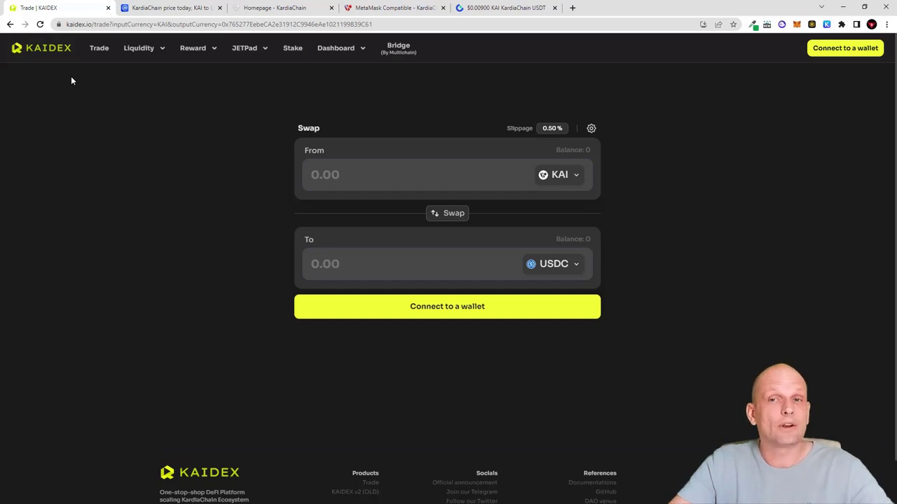
{"action": "key", "text": "ctrl+Tab"}
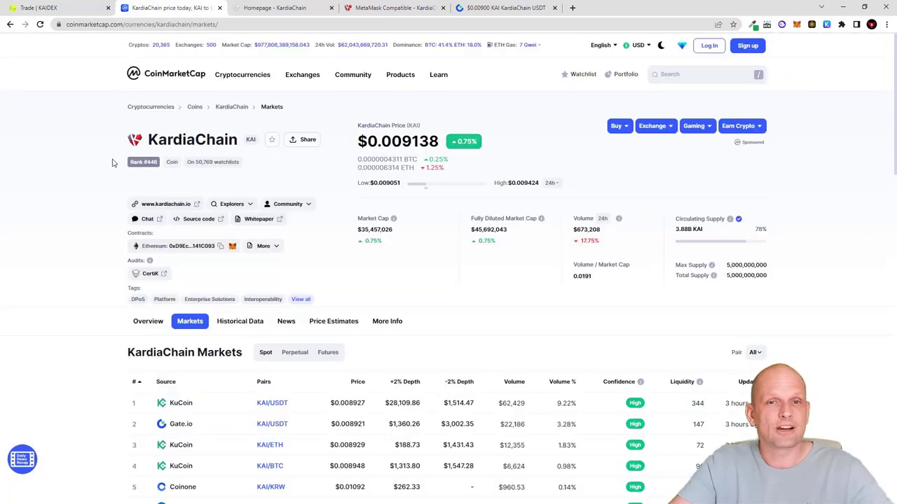
Point out the KAI ticker and Coin tag, scroll the markets table, and bring up MetaMask
{"action": "left_click_drag", "start_coordinate": [246, 142], "coordinate": [259, 144]}
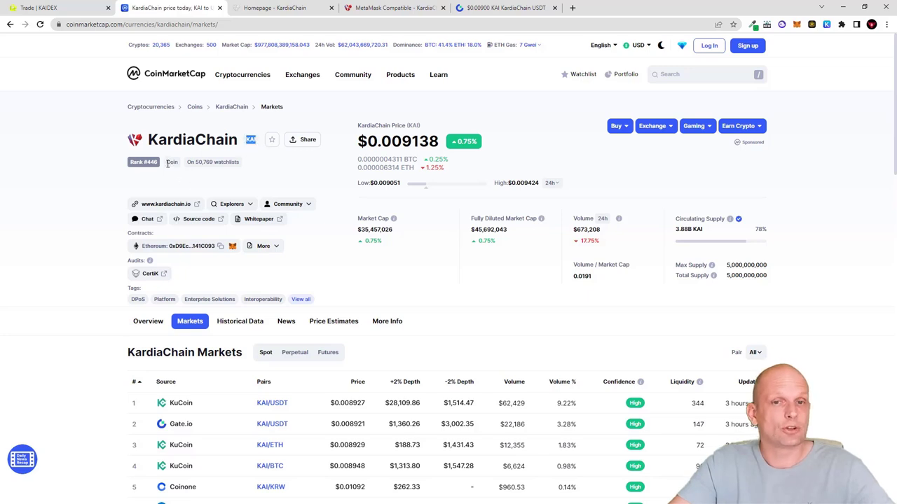
{"action": "left_click_drag", "start_coordinate": [167, 164], "coordinate": [180, 168]}
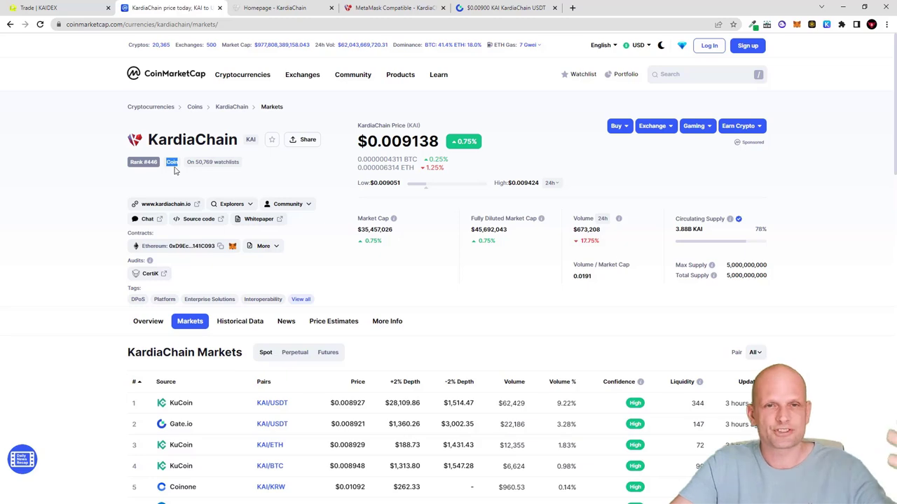
{"action": "scroll", "coordinate": [146, 178], "scroll_direction": "down", "scroll_amount": 3}
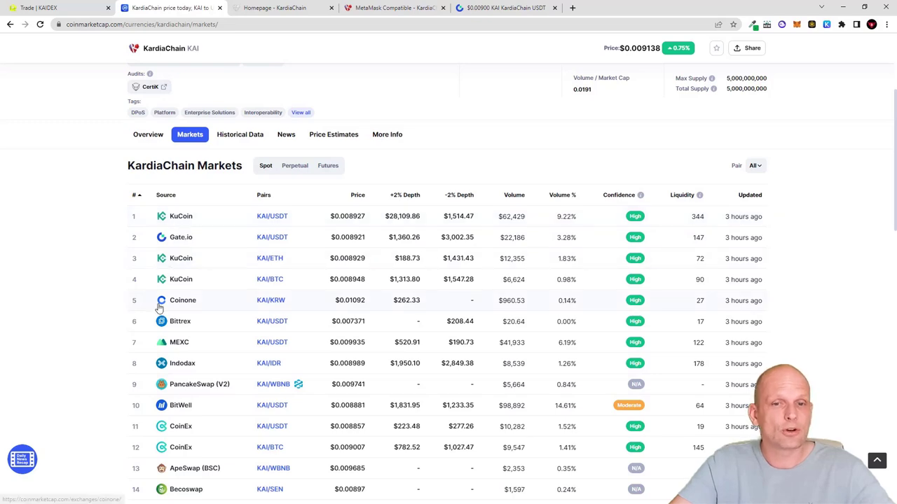
{"action": "scroll", "coordinate": [175, 316], "scroll_direction": "down", "scroll_amount": 2}
{"action": "scroll", "coordinate": [164, 306], "scroll_direction": "up", "scroll_amount": 5}
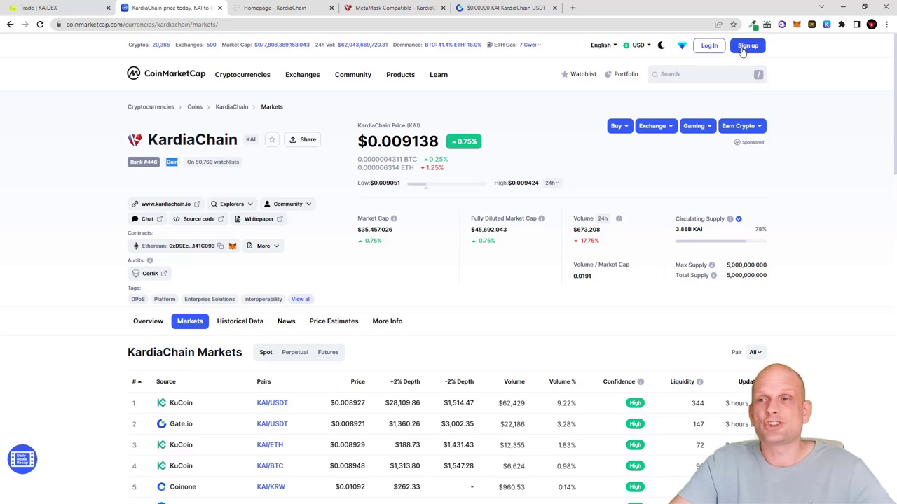
{"action": "left_click", "coordinate": [797, 25]}
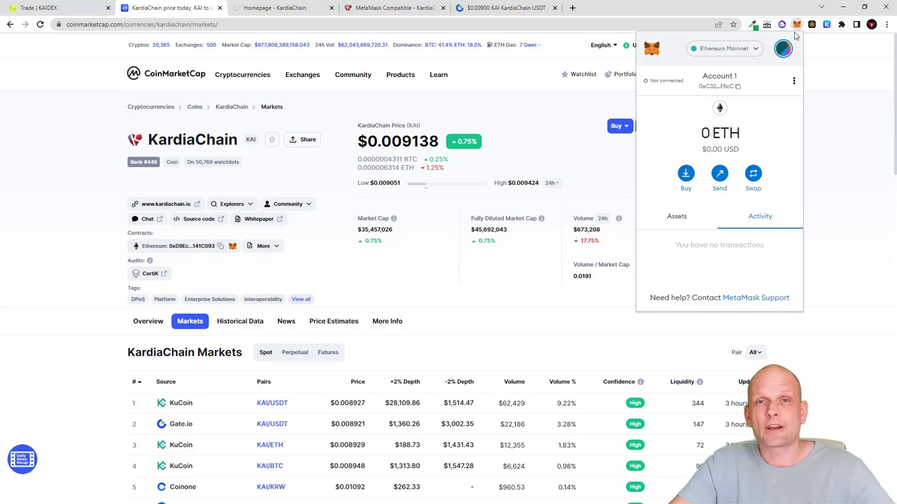
Choose Add Network from MetaMask's network list and point out the Network Name and New RPC URL fields
{"action": "left_click", "coordinate": [753, 52]}
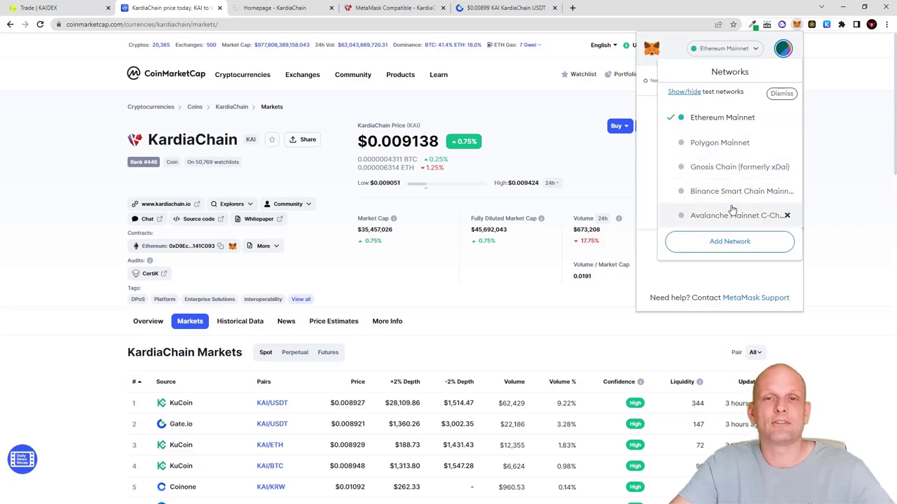
{"action": "left_click", "coordinate": [719, 242]}
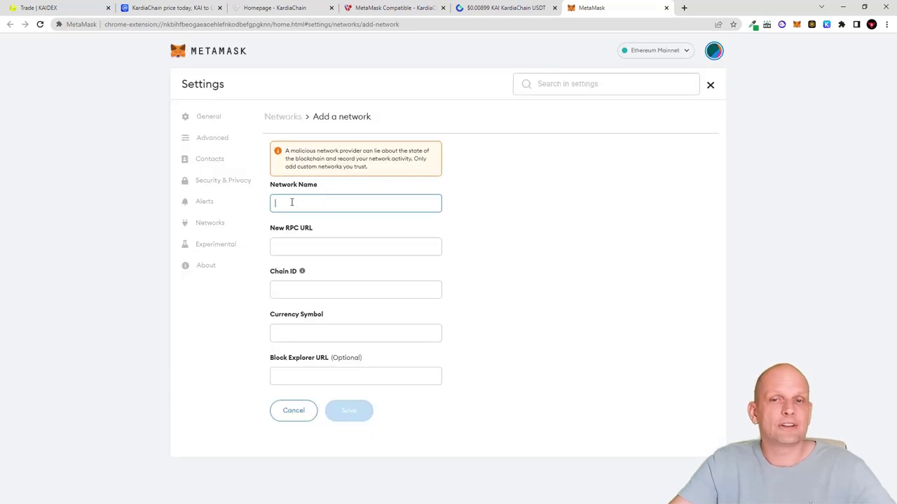
{"action": "left_click_drag", "start_coordinate": [282, 191], "coordinate": [334, 192]}
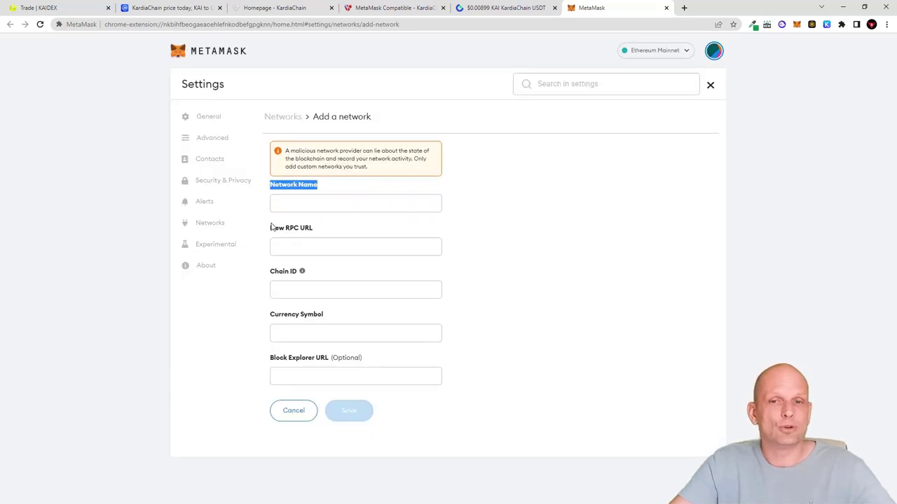
{"action": "left_click_drag", "start_coordinate": [271, 227], "coordinate": [315, 232]}
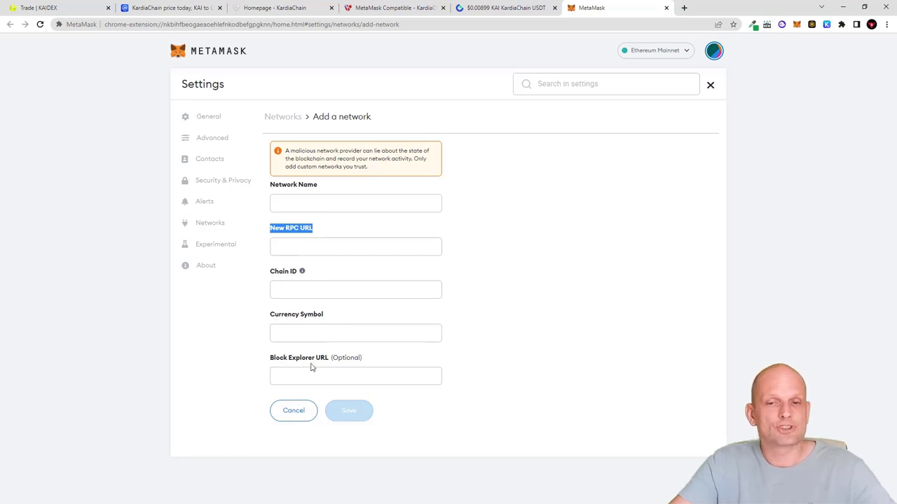
Find the Kardiachain Mainnet settings in the MetaMask Compatible docs and copy the name 'KardiaChain Mainnet'
{"action": "left_click", "coordinate": [406, 10]}
{"action": "scroll", "coordinate": [334, 210], "scroll_direction": "down", "scroll_amount": 10}
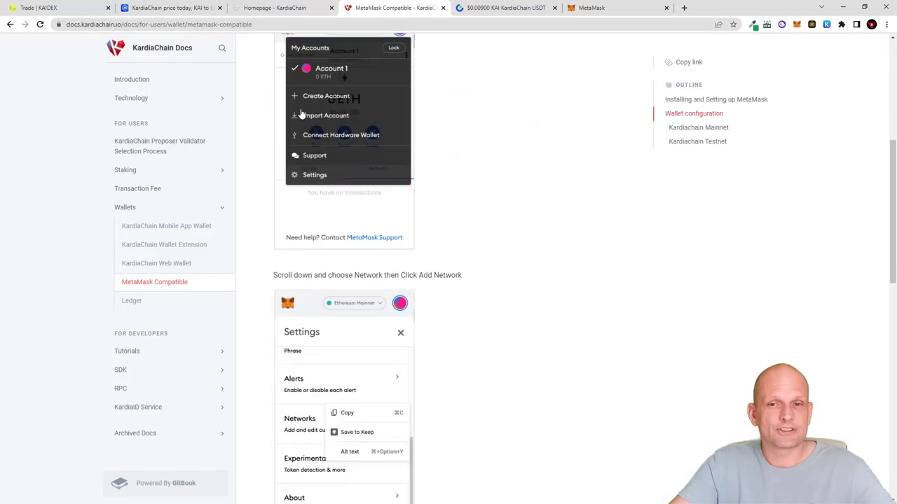
{"action": "scroll", "coordinate": [301, 115], "scroll_direction": "down", "scroll_amount": 5}
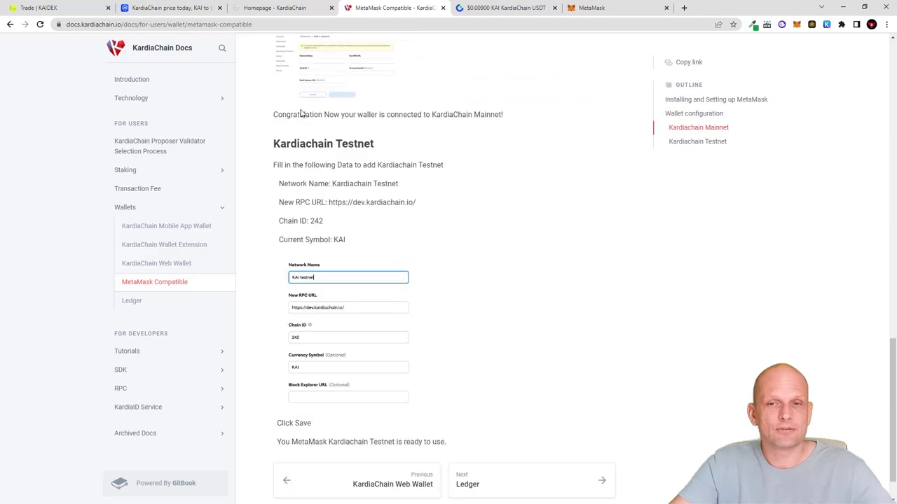
{"action": "scroll", "coordinate": [301, 114], "scroll_direction": "up", "scroll_amount": 1}
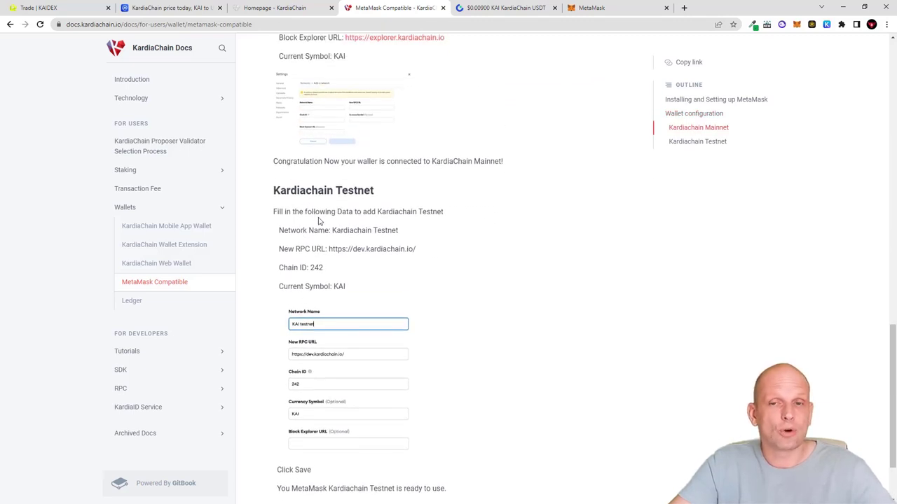
{"action": "scroll", "coordinate": [314, 223], "scroll_direction": "up", "scroll_amount": 3}
{"action": "left_click_drag", "start_coordinate": [300, 175], "coordinate": [380, 176]}
{"action": "left_click_drag", "start_coordinate": [285, 214], "coordinate": [402, 215]}
{"action": "right_click", "coordinate": [388, 216]}
{"action": "left_click", "coordinate": [403, 227]}
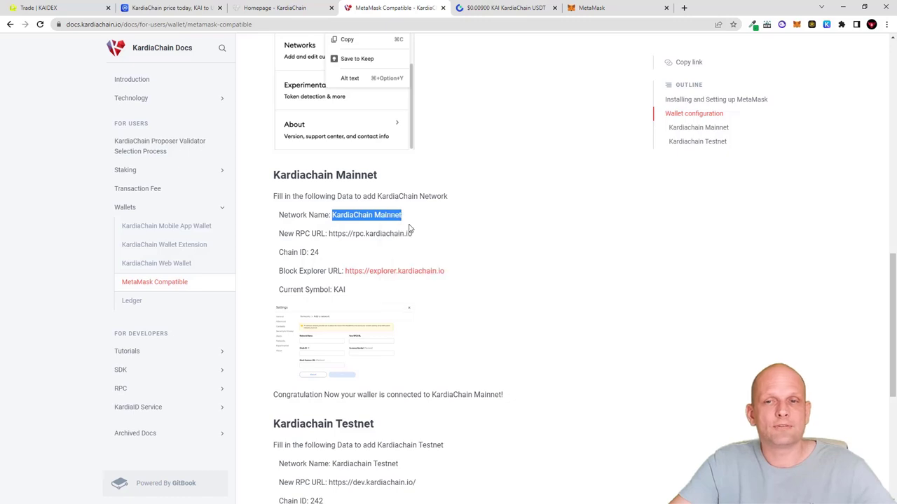
Paste 'KardiaChain Mainnet' into MetaMask's Network Name field
{"action": "left_click_drag", "start_coordinate": [586, 8], "coordinate": [470, 8]}
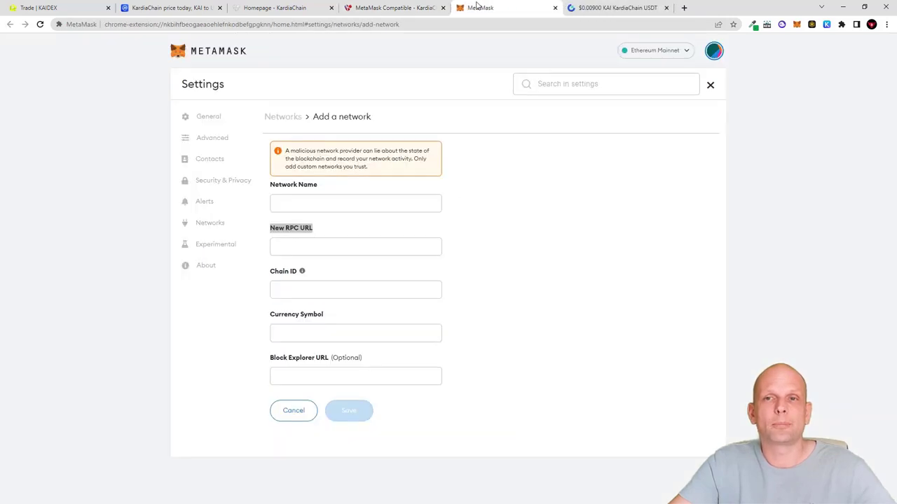
{"action": "left_click", "coordinate": [313, 200]}
{"action": "right_click", "coordinate": [312, 202]}
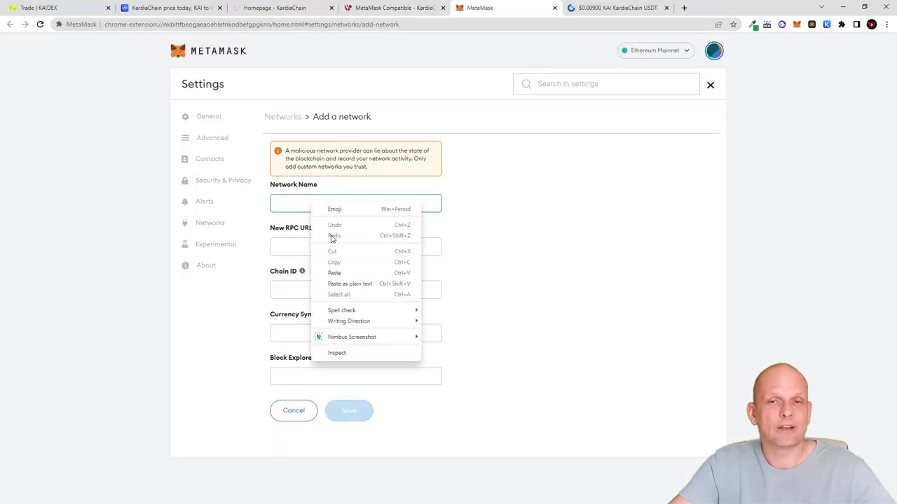
{"action": "left_click", "coordinate": [347, 274]}
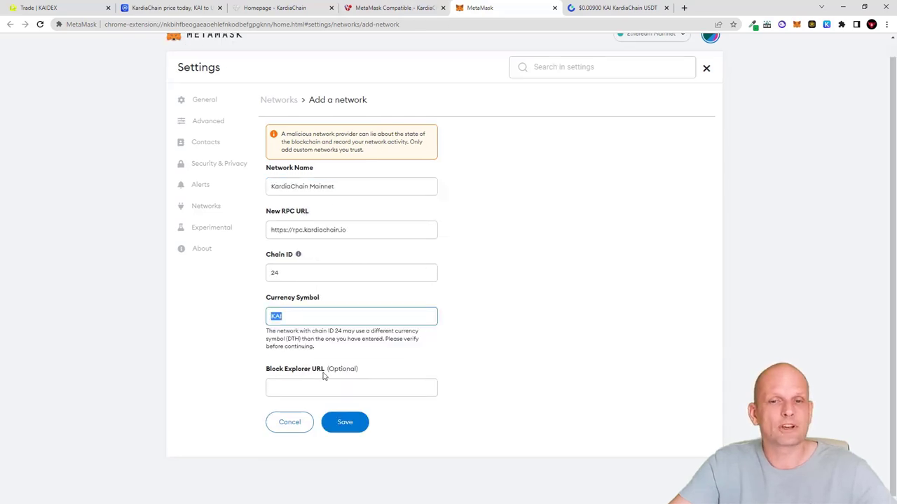
{"action": "left_click", "coordinate": [394, 9]}
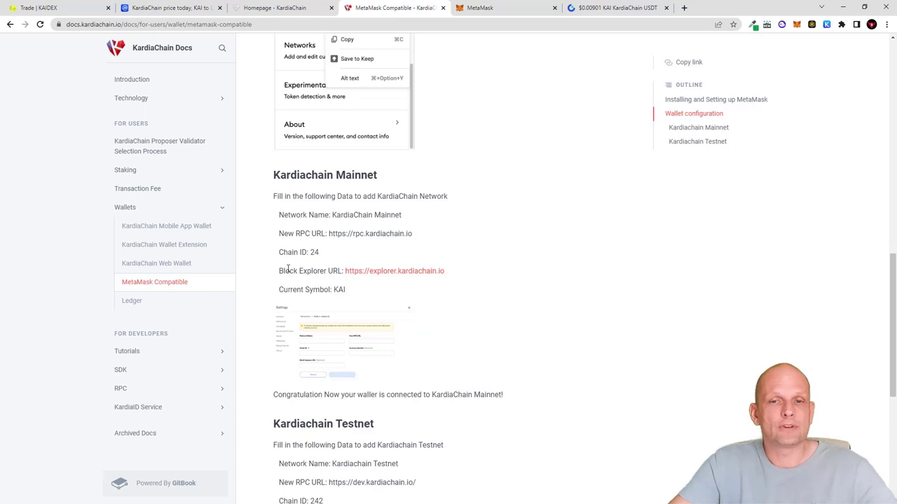
{"action": "left_click_drag", "start_coordinate": [283, 270], "coordinate": [327, 271]}
{"action": "left_click", "coordinate": [521, 9]}
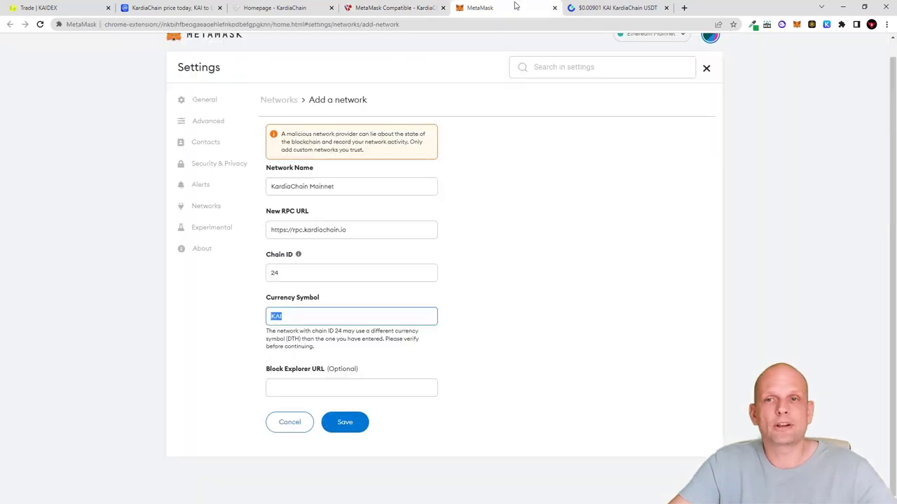
{"action": "right_click", "coordinate": [303, 386]}
{"action": "left_click", "coordinate": [344, 298]}
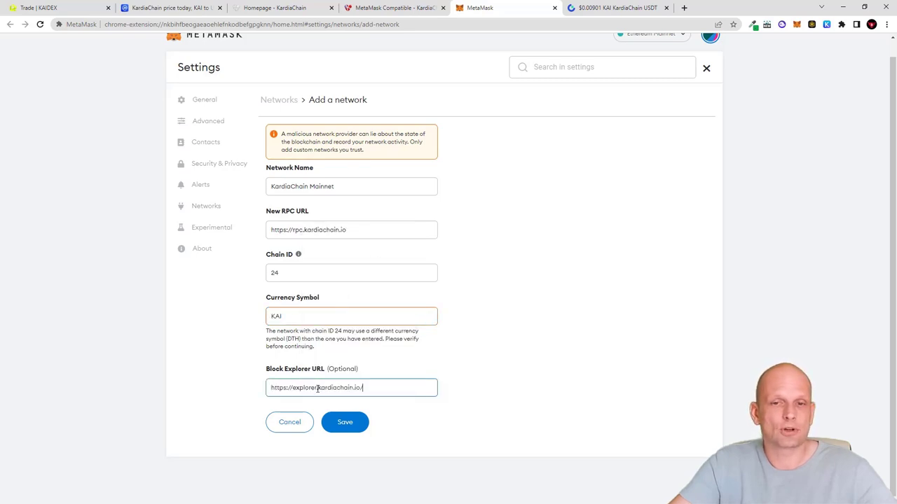
{"action": "left_click", "coordinate": [351, 429]}
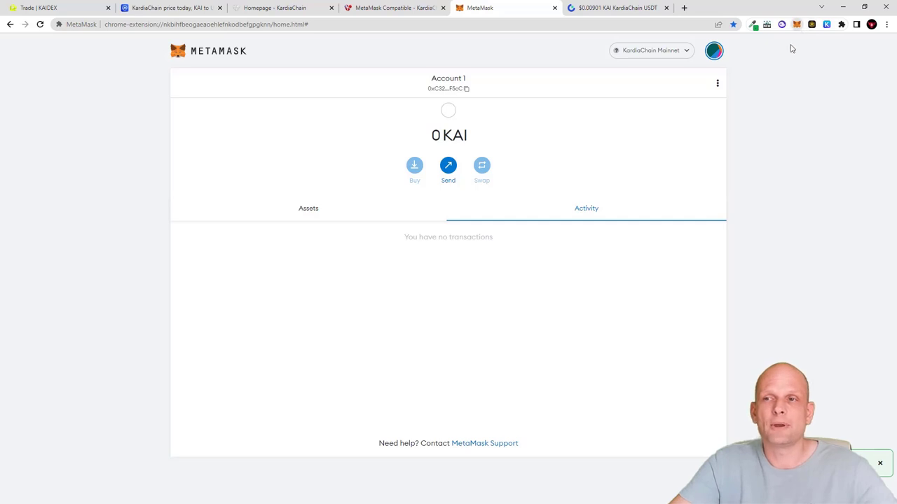
Verify KardiaChain Mainnet is selected in MetaMask's network list, then close the MetaMask settings tab
{"action": "left_click", "coordinate": [796, 24]}
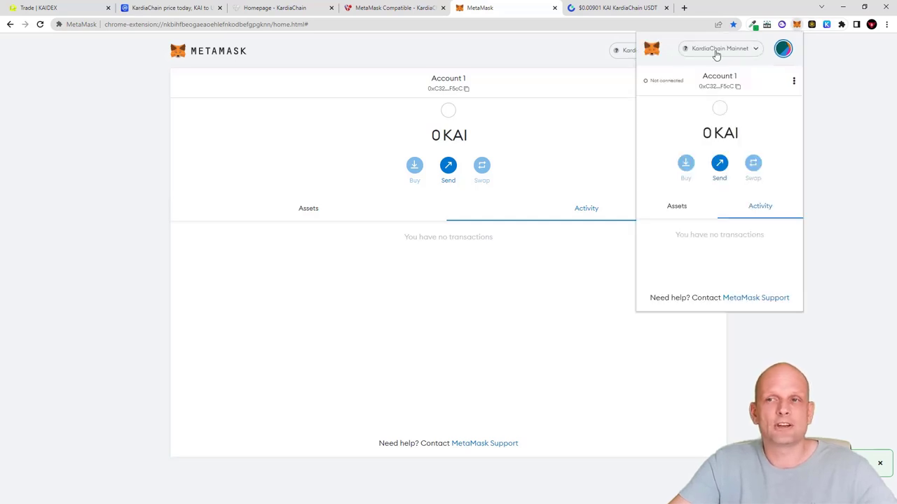
{"action": "left_click", "coordinate": [730, 49]}
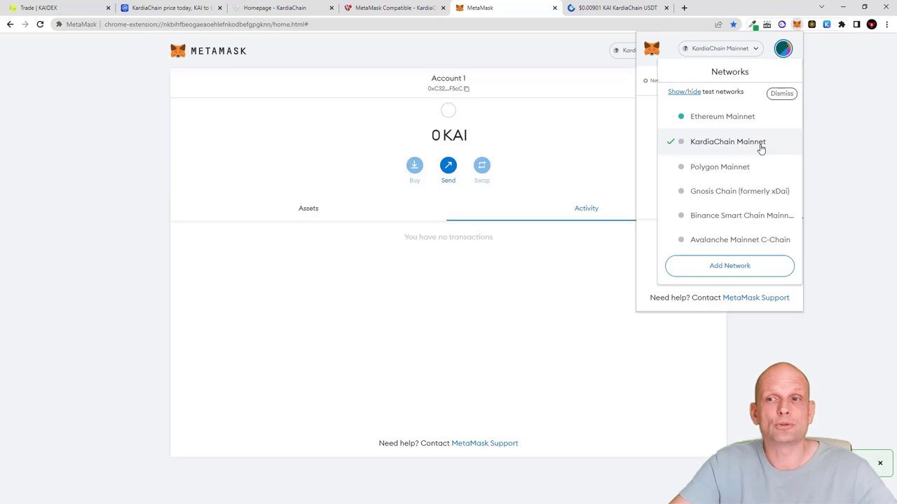
{"action": "left_click", "coordinate": [631, 8]}
Search 'kai' on Gate.io, open the KAI_USDT market, and copy the MetaMask account address
{"action": "left_click", "coordinate": [57, 102]}
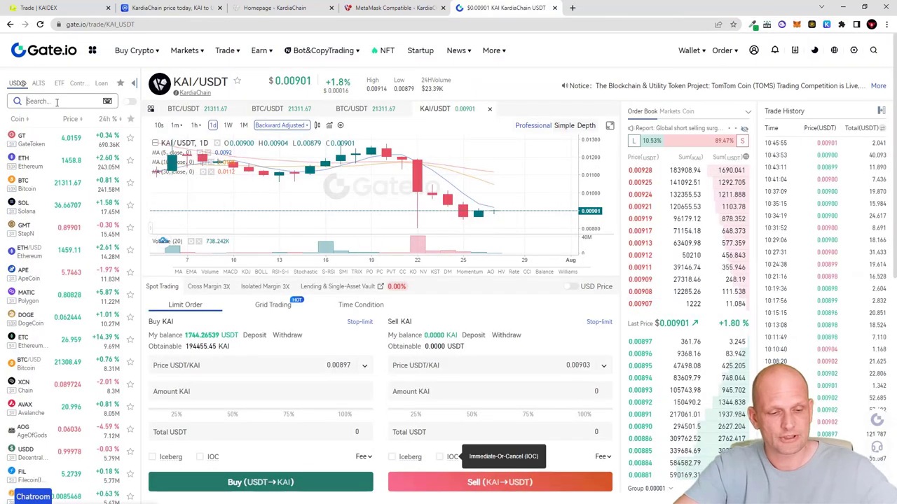
{"action": "type", "text": "kai"}
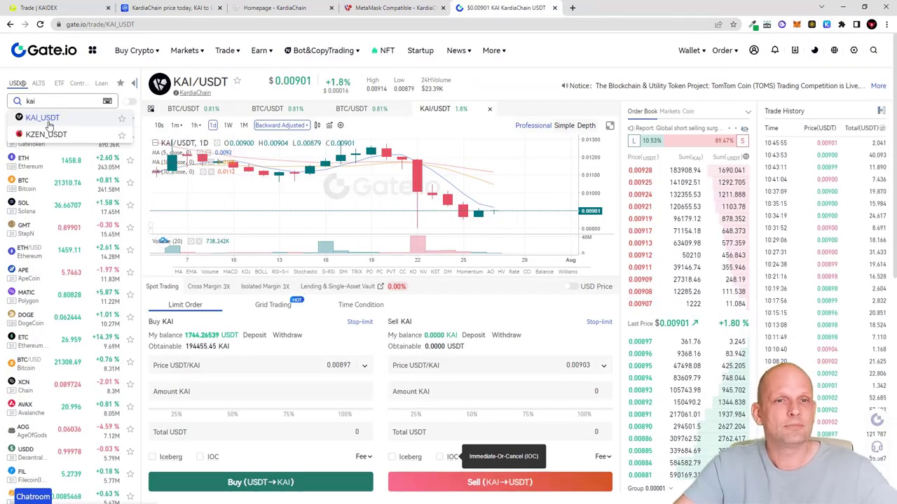
{"action": "left_click", "coordinate": [315, 326]}
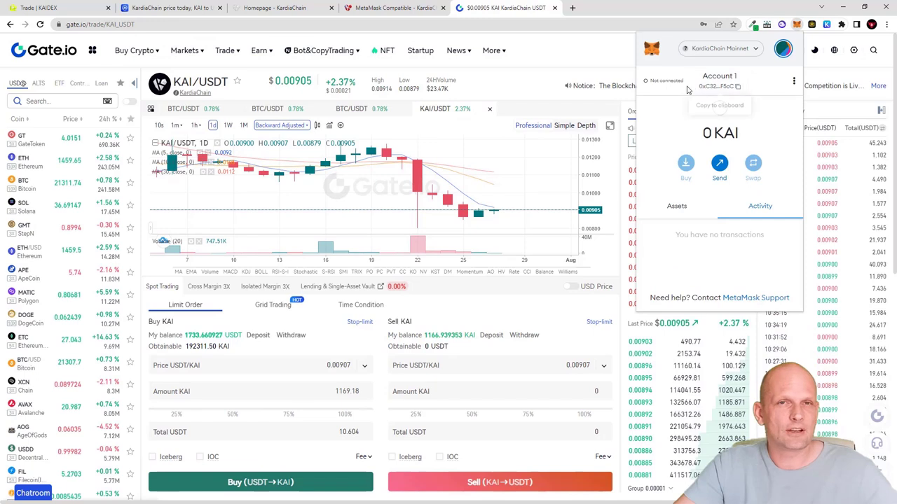
{"action": "left_click", "coordinate": [724, 87]}
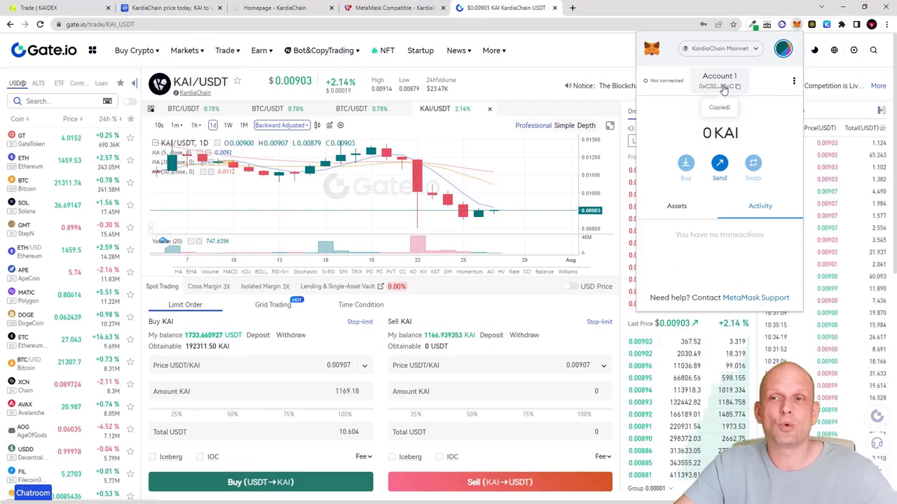
{"action": "left_click", "coordinate": [614, 66]}
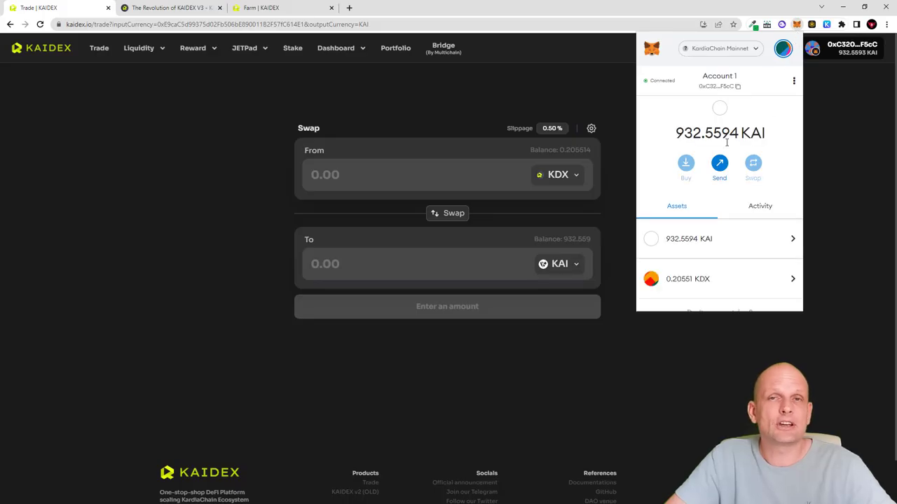
Point out the 932.5593 KAI balance in MetaMask, then close the wallet popup
{"action": "left_click_drag", "start_coordinate": [677, 133], "coordinate": [706, 154]}
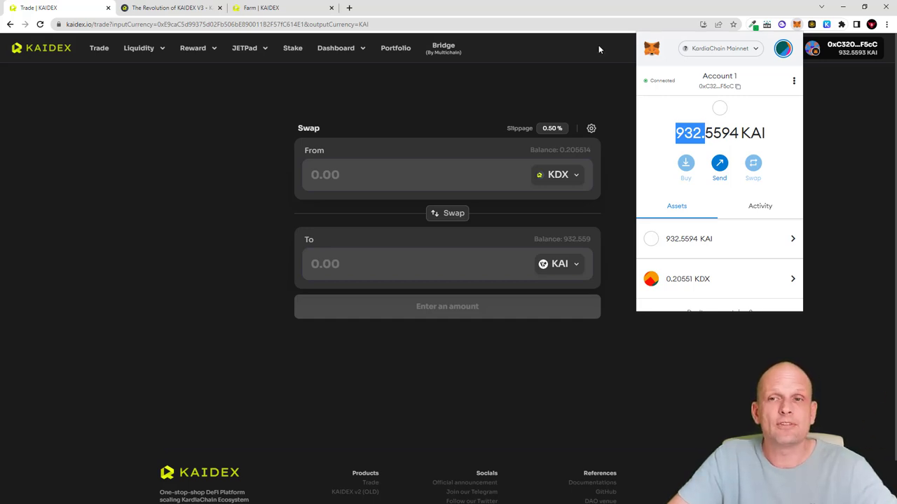
{"action": "left_click", "coordinate": [587, 81]}
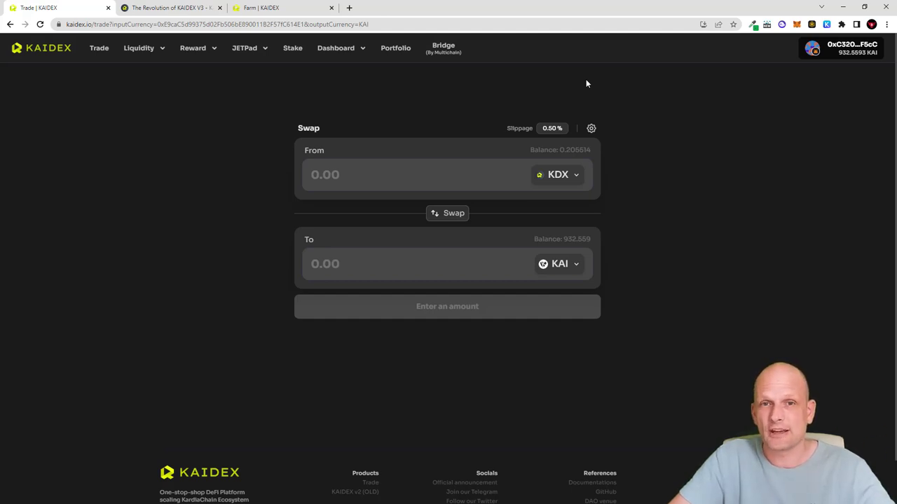
Open KDX IDO under JETPad and review its 20,000,000 KAI target and 1 KDX = 5 KAI price
{"action": "mouse_move", "coordinate": [262, 53]}
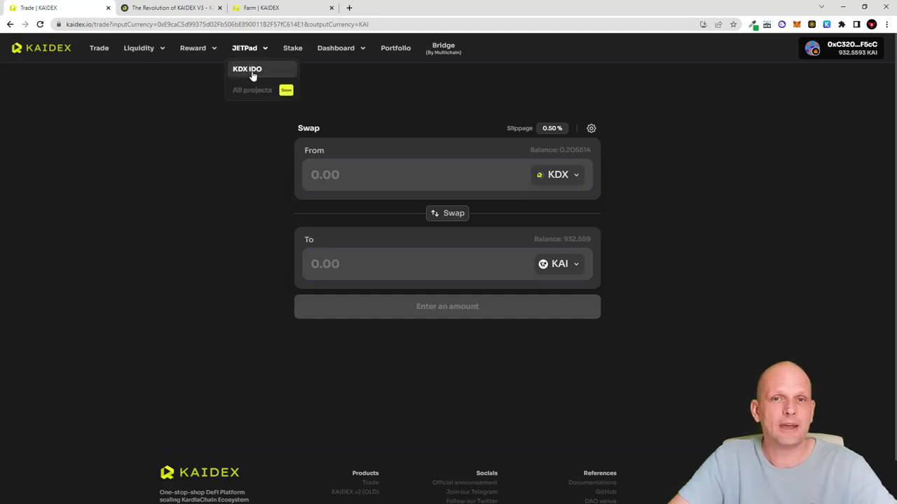
{"action": "left_click", "coordinate": [252, 74]}
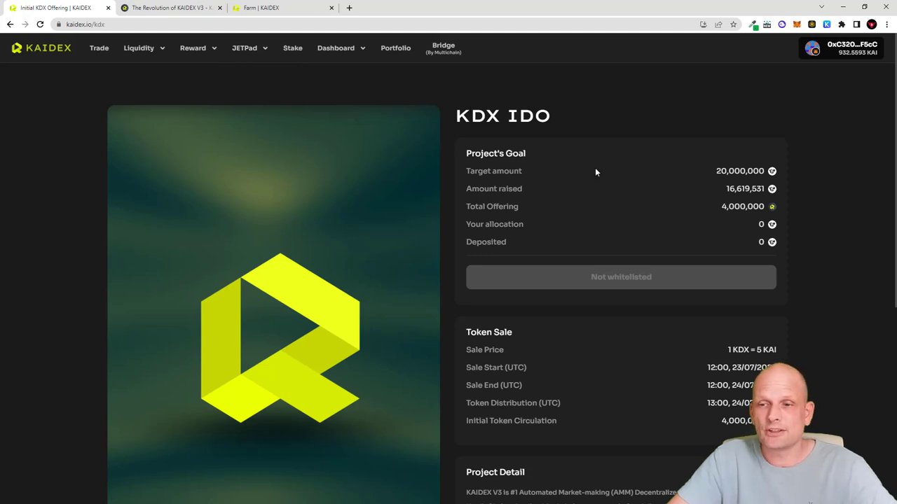
{"action": "scroll", "coordinate": [536, 247], "scroll_direction": "down", "scroll_amount": 3}
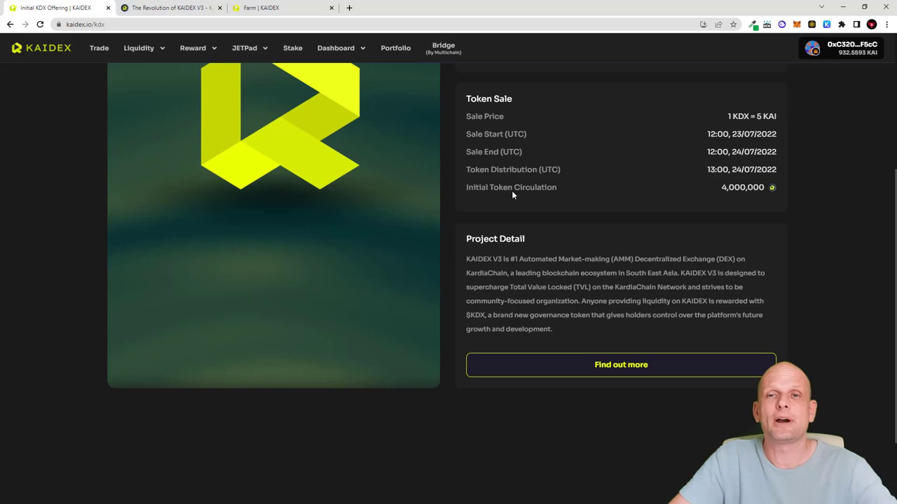
{"action": "scroll", "coordinate": [510, 171], "scroll_direction": "up", "scroll_amount": 4}
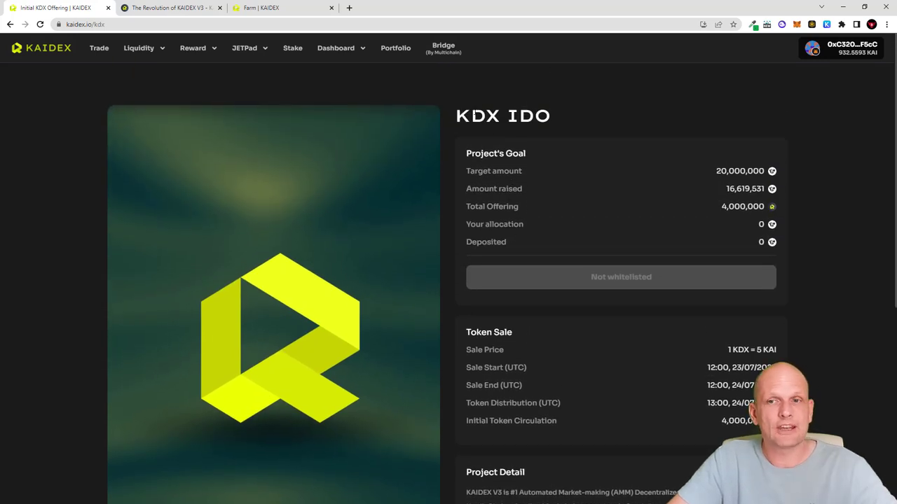
{"action": "left_click_drag", "start_coordinate": [471, 115], "coordinate": [551, 115]}
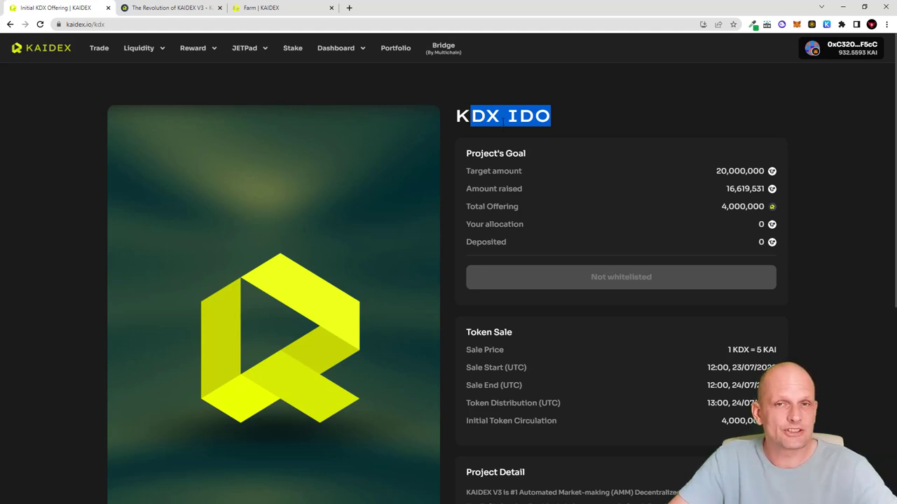
{"action": "left_click", "coordinate": [474, 114]}
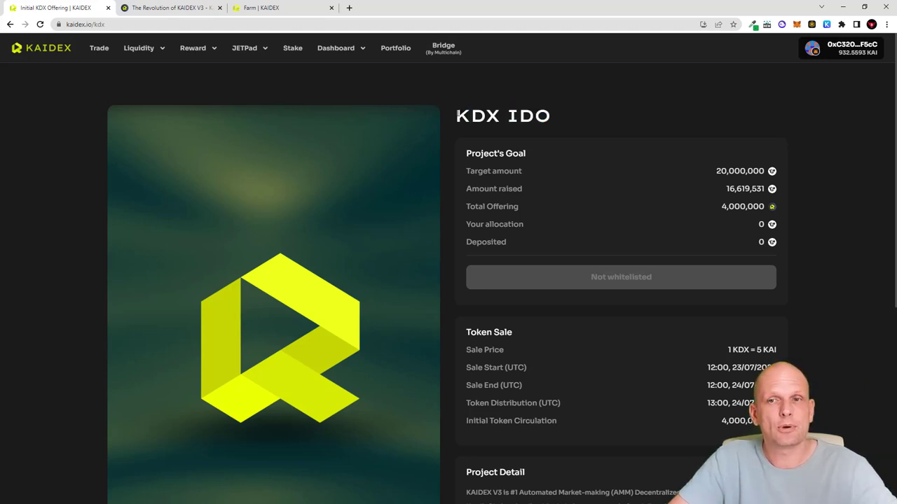
{"action": "double_click", "coordinate": [457, 115]}
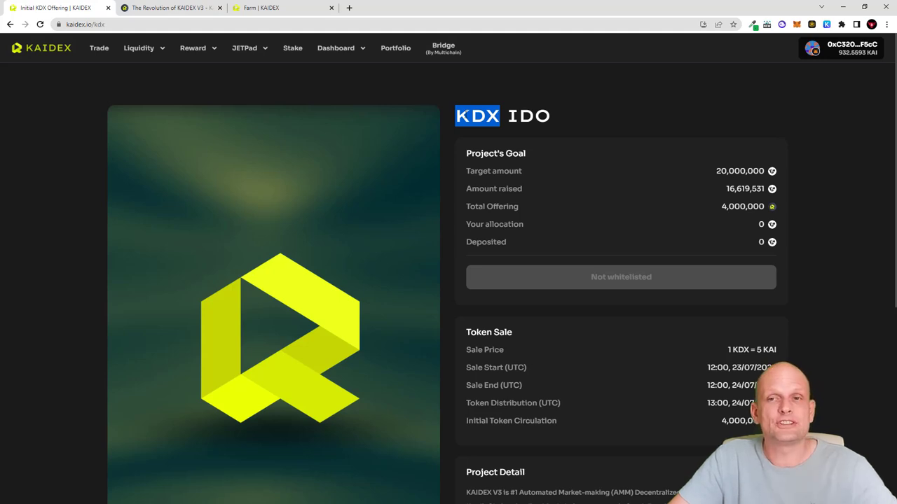
{"action": "left_click", "coordinate": [464, 114]}
{"action": "left_click_drag", "start_coordinate": [476, 113], "coordinate": [500, 116]}
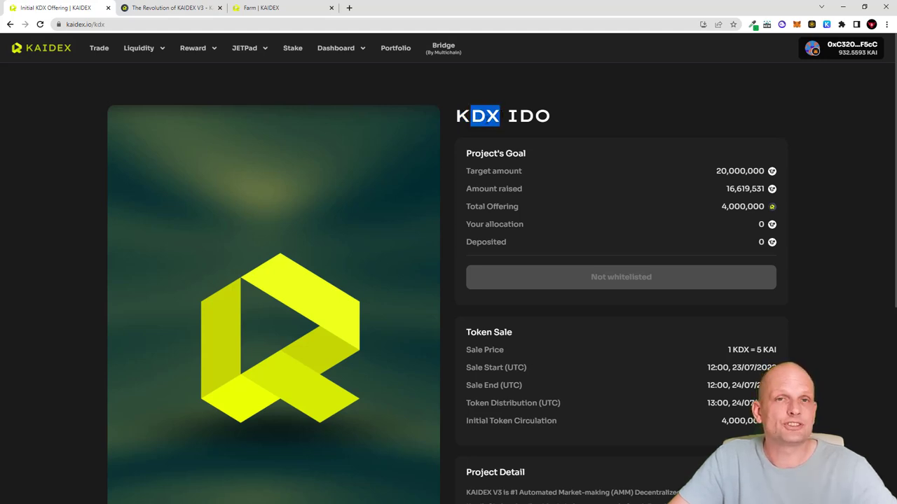
{"action": "left_click", "coordinate": [455, 116]}
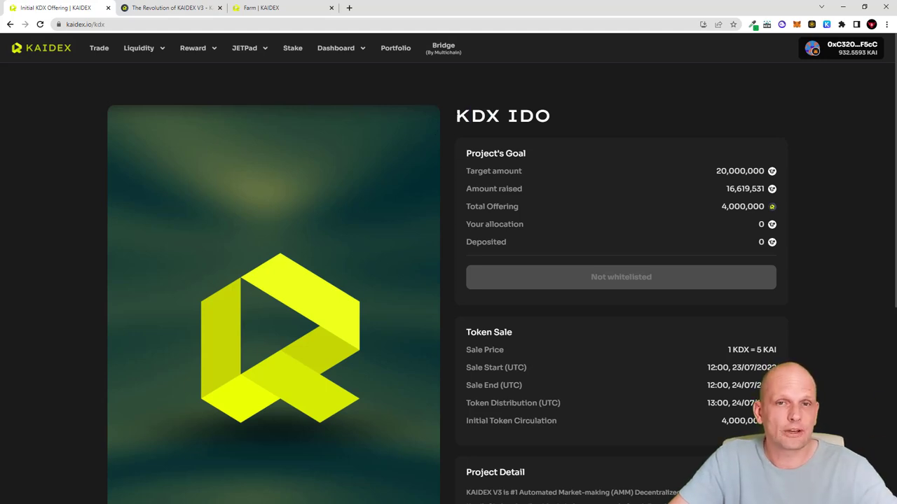
On the Staking Pool page, note the 0.05% fee share and enter the full 0.2055 KDX balance with Max
{"action": "left_click", "coordinate": [291, 55]}
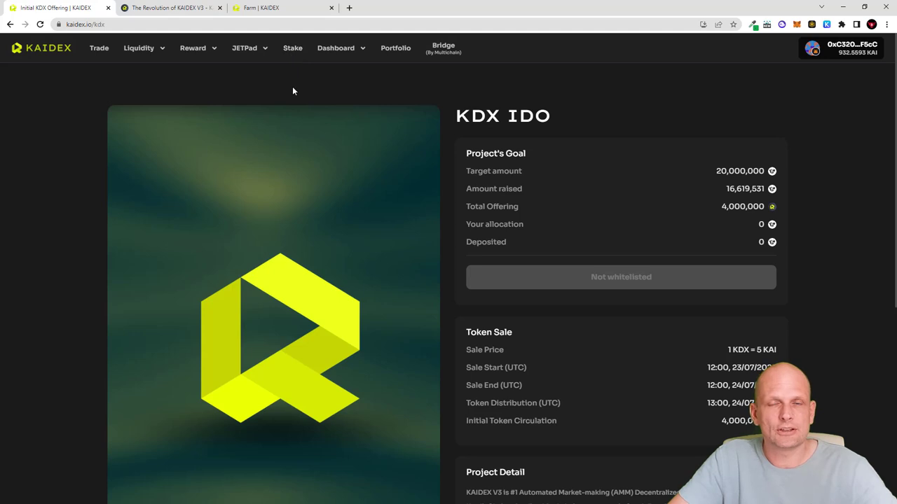
{"action": "scroll", "coordinate": [271, 175], "scroll_direction": "down", "scroll_amount": 1}
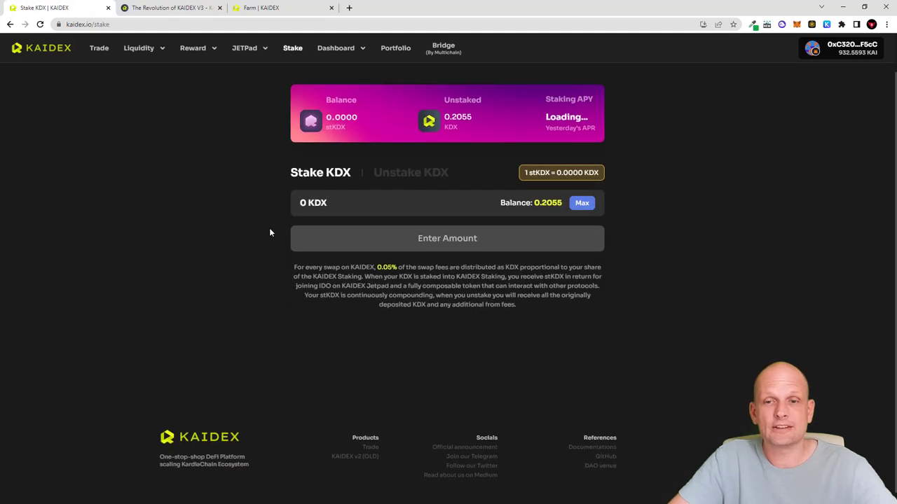
{"action": "left_click_drag", "start_coordinate": [370, 265], "coordinate": [398, 265]}
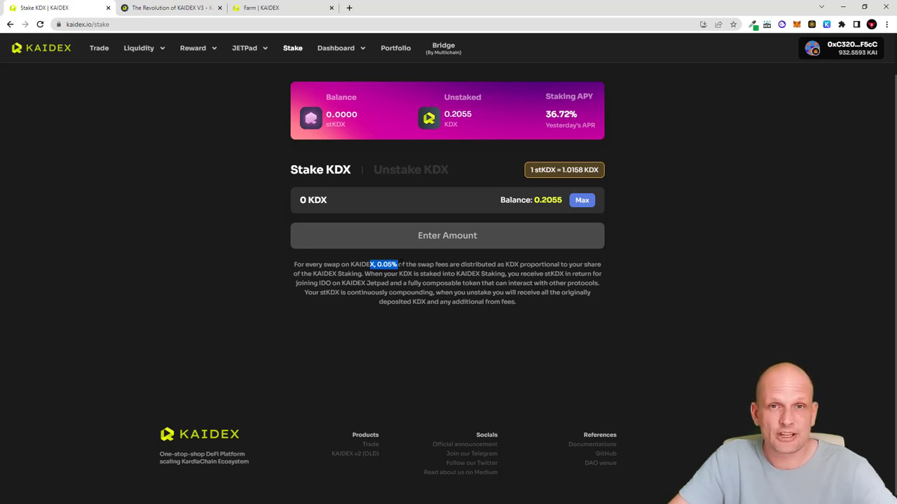
{"action": "scroll", "coordinate": [286, 231], "scroll_direction": "up", "scroll_amount": 1}
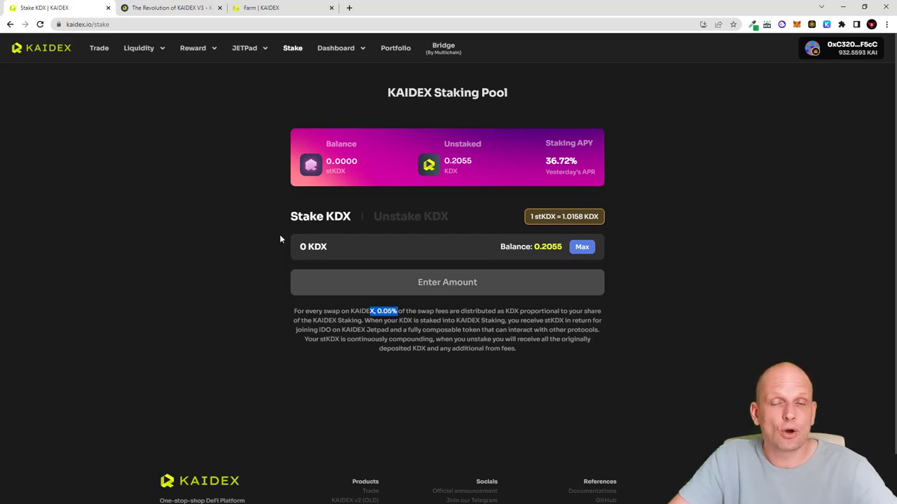
{"action": "left_click", "coordinate": [582, 247]}
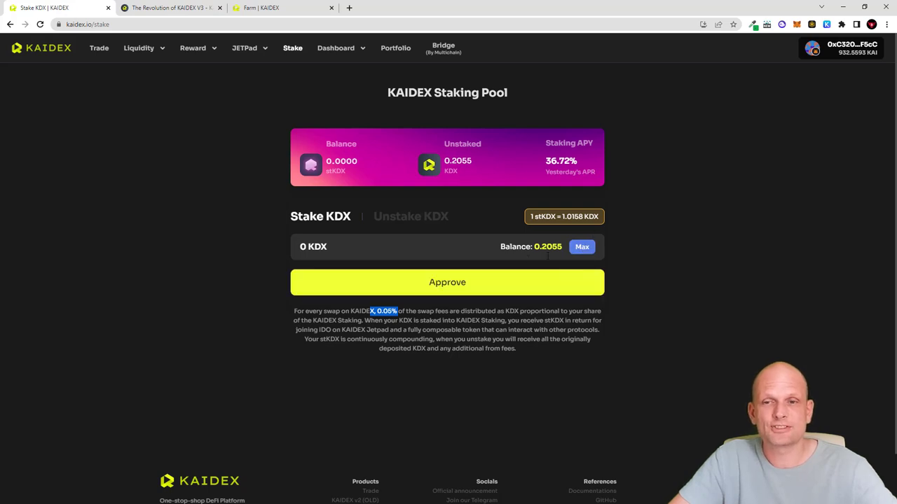
Open the Trade page and check the wallet's KAI balance in MetaMask
{"action": "left_click", "coordinate": [100, 51]}
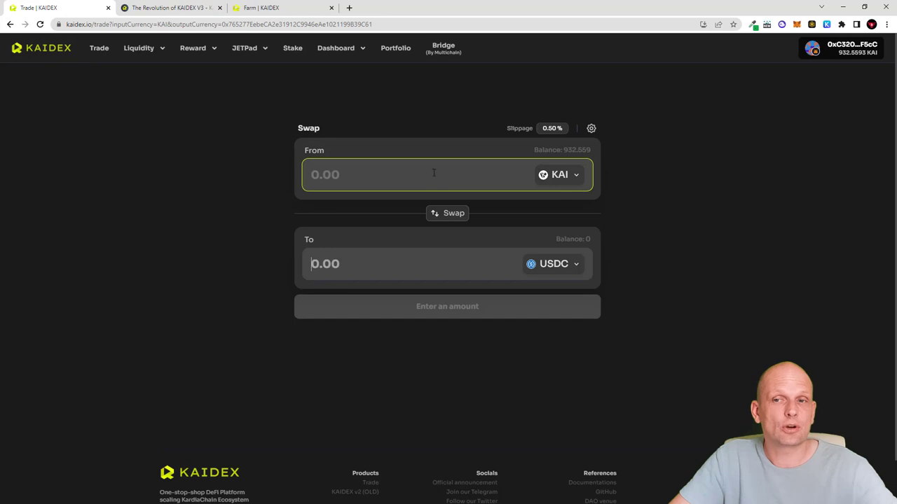
{"action": "left_click", "coordinate": [796, 25]}
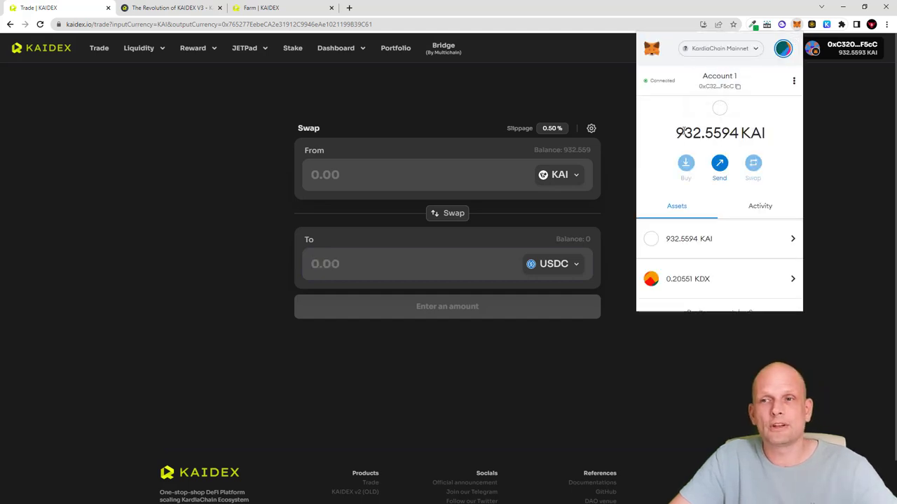
{"action": "left_click_drag", "start_coordinate": [676, 132], "coordinate": [705, 133]}
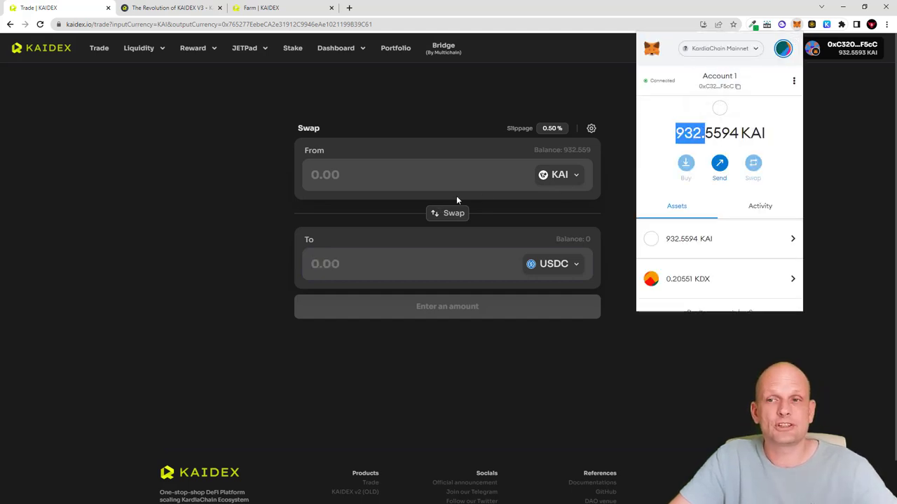
Enter 900 KAI and set KDX as the output token, quoting about 97.0982 KDX
{"action": "left_click", "coordinate": [389, 175]}
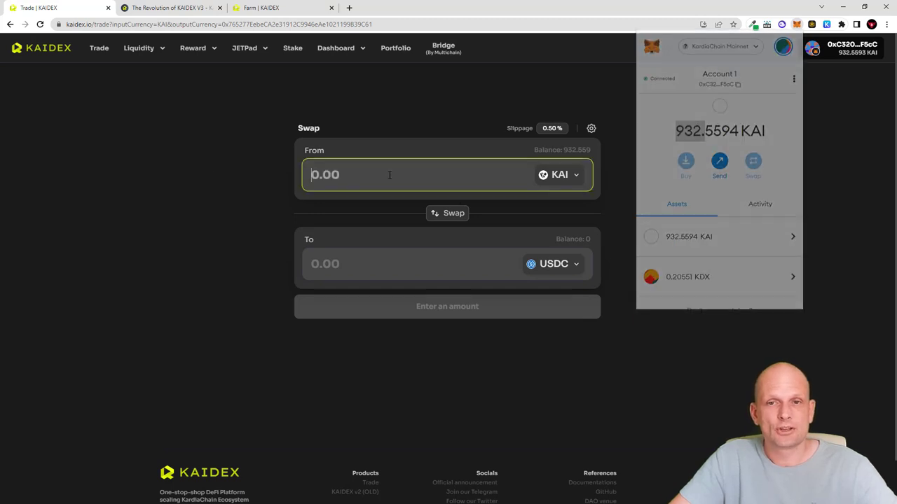
{"action": "type", "text": "900"}
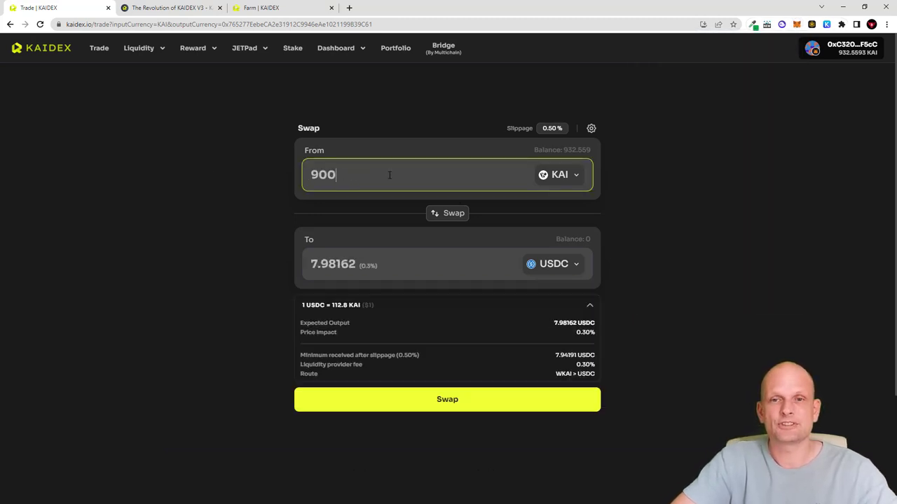
{"action": "left_click", "coordinate": [435, 242]}
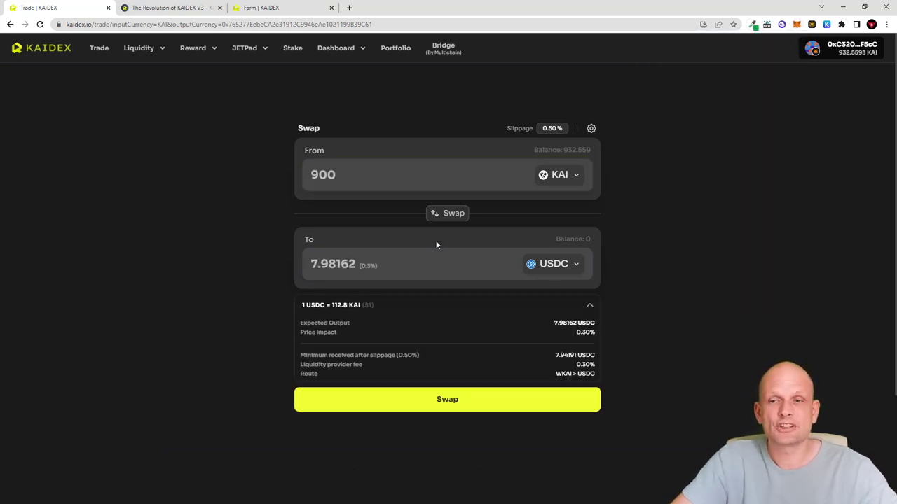
{"action": "left_click", "coordinate": [553, 269]}
{"action": "left_click", "coordinate": [392, 251]}
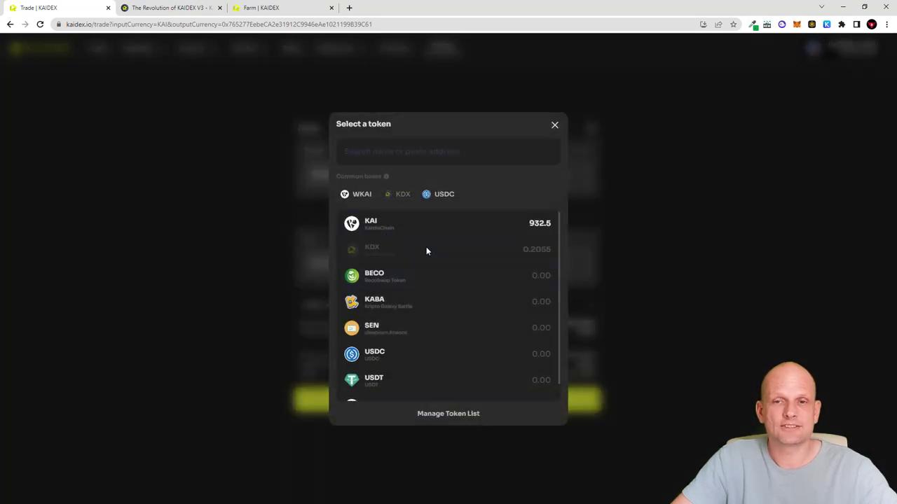
{"action": "double_click", "coordinate": [349, 176]}
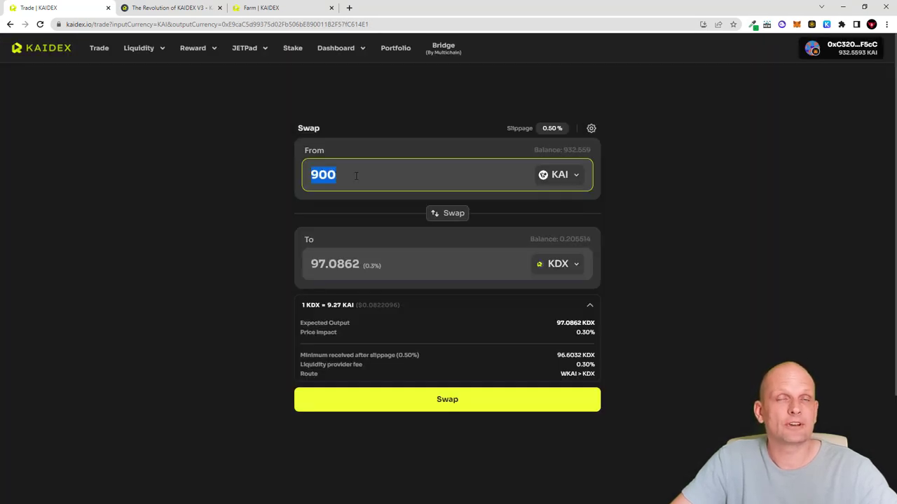
{"action": "left_click_drag", "start_coordinate": [311, 263], "coordinate": [365, 265]}
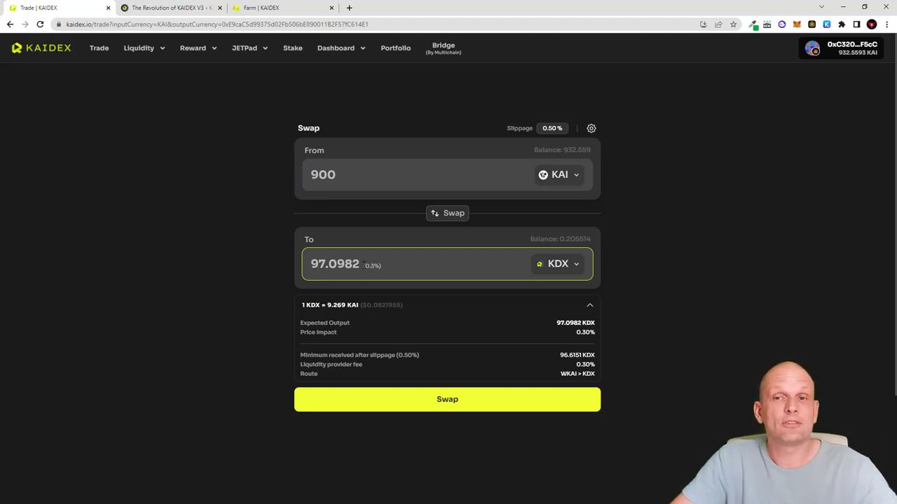
{"action": "left_click", "coordinate": [360, 301]}
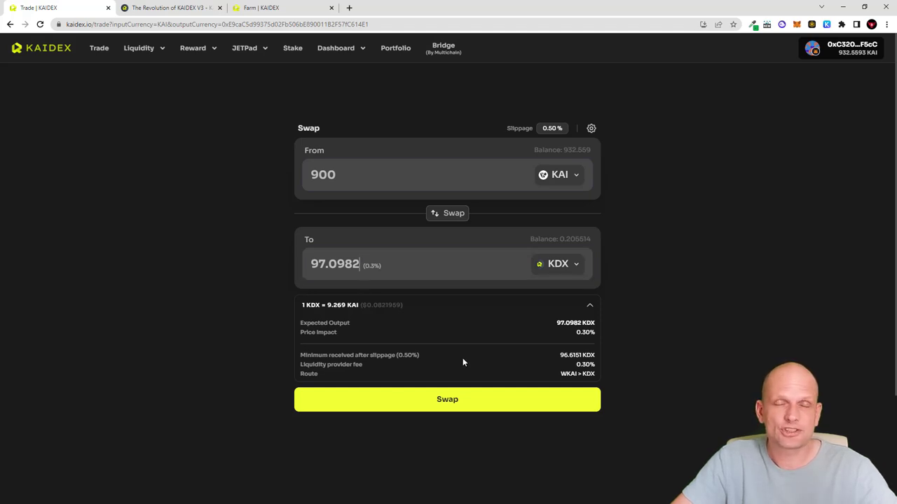
Review and confirm the 900 KAI → 97.0982 KDX swap, then approve it in MetaMask
{"action": "left_click", "coordinate": [438, 400]}
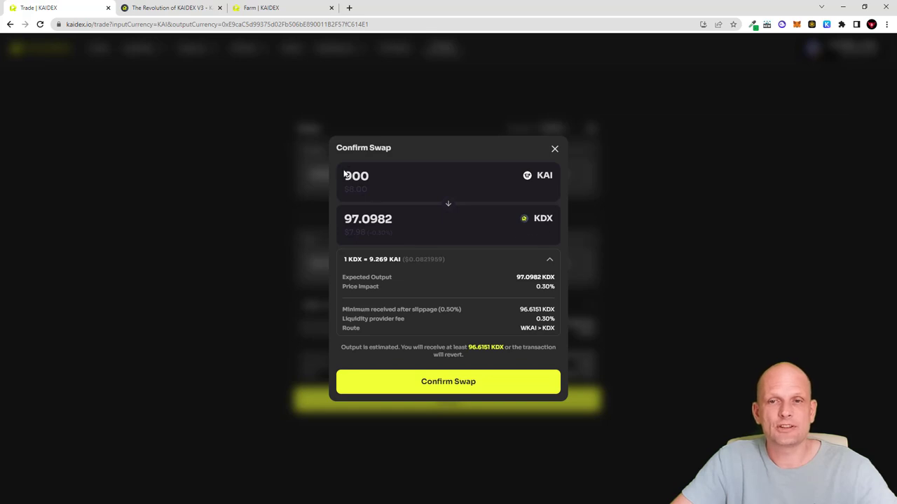
{"action": "left_click_drag", "start_coordinate": [352, 176], "coordinate": [458, 173]}
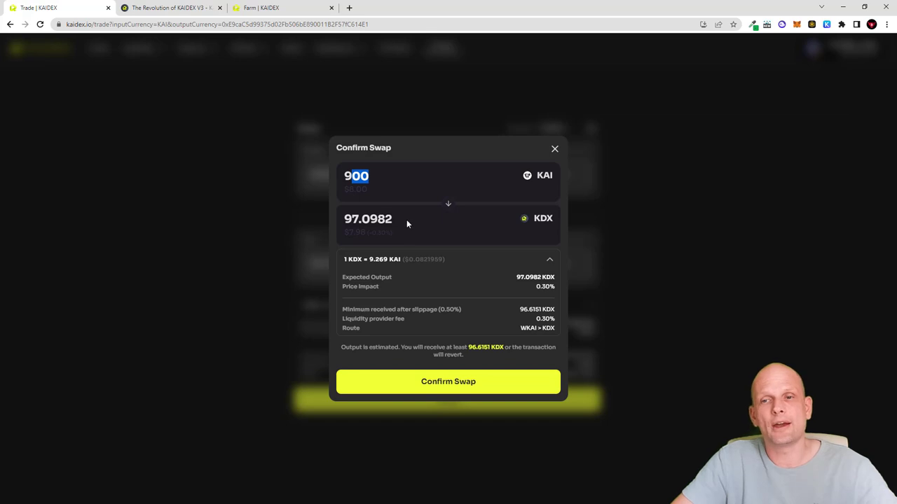
{"action": "left_click", "coordinate": [456, 382]}
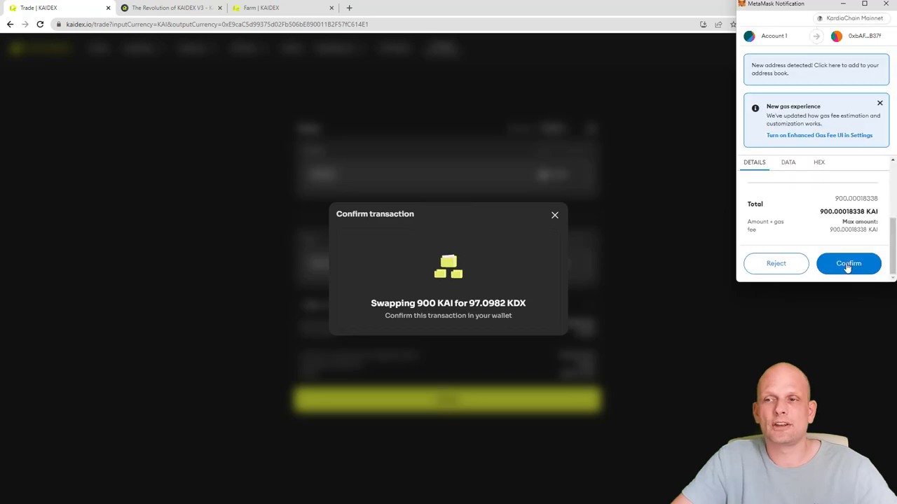
{"action": "left_click", "coordinate": [848, 265]}
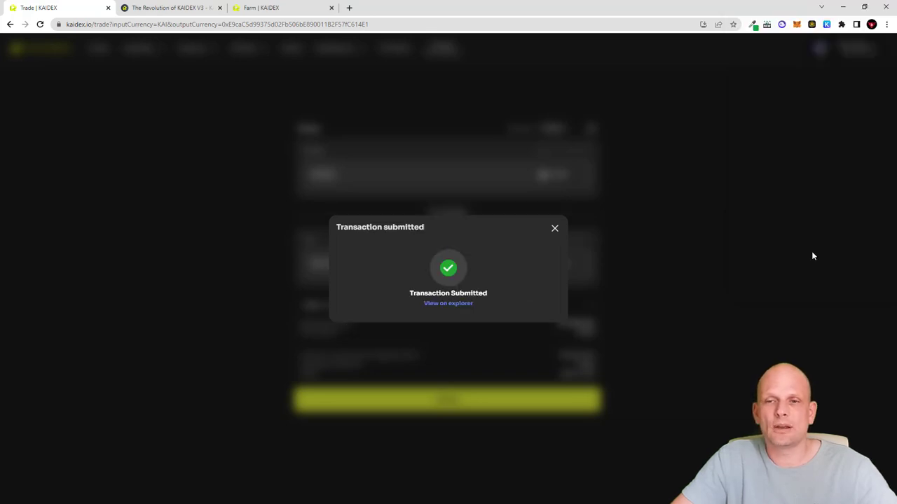
Check MetaMask now shows 97.30374 KDX and 32.5593 KAI after the swap
{"action": "left_click", "coordinate": [796, 24]}
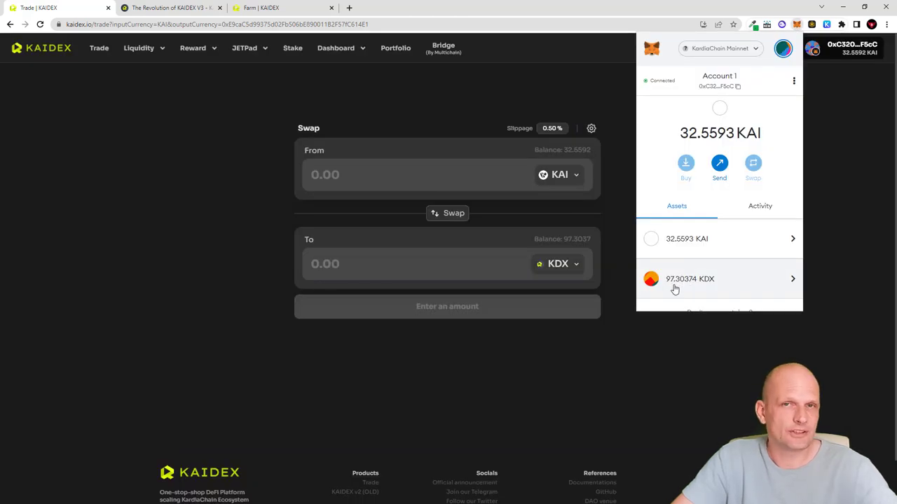
{"action": "left_click", "coordinate": [845, 238]}
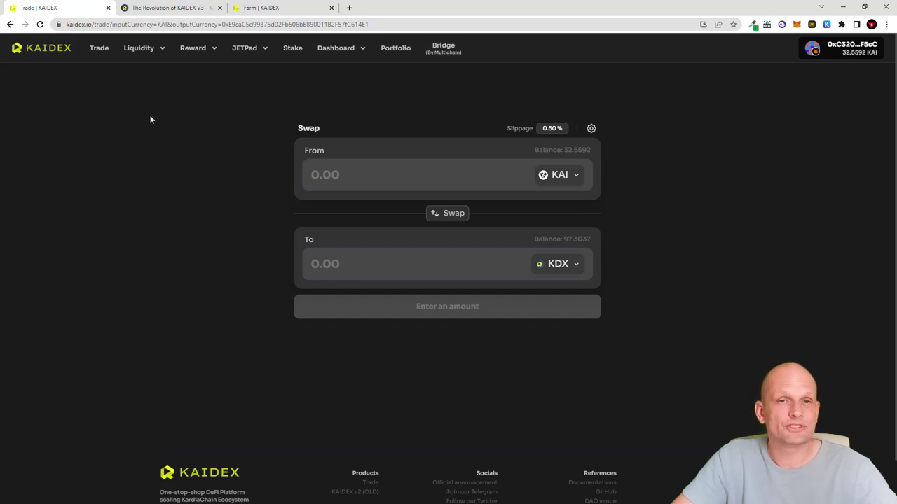
{"action": "mouse_move", "coordinate": [149, 56]}
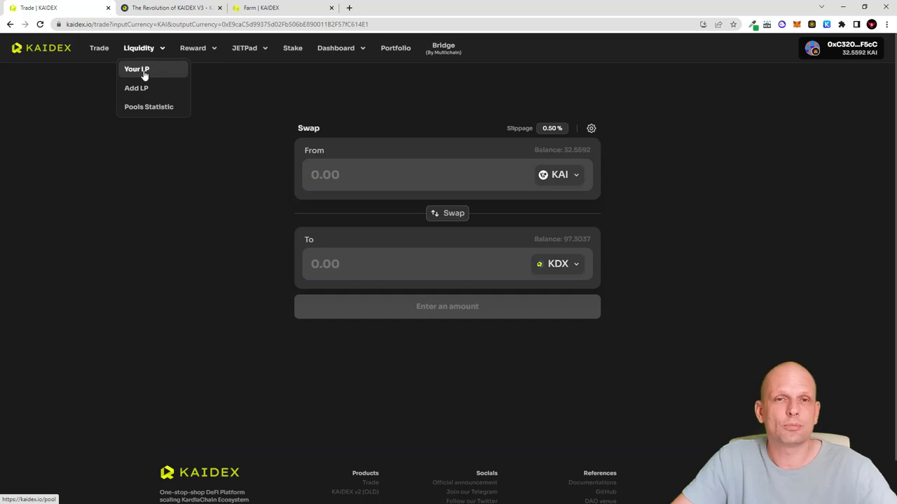
On the Add Liquidity page, select KDX and KAI as the liquidity pair
{"action": "left_click", "coordinate": [134, 97]}
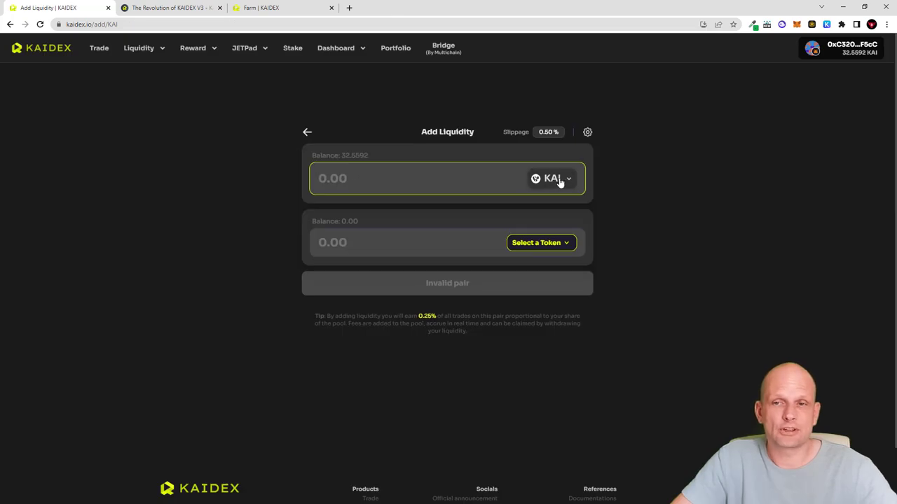
{"action": "left_click", "coordinate": [560, 182]}
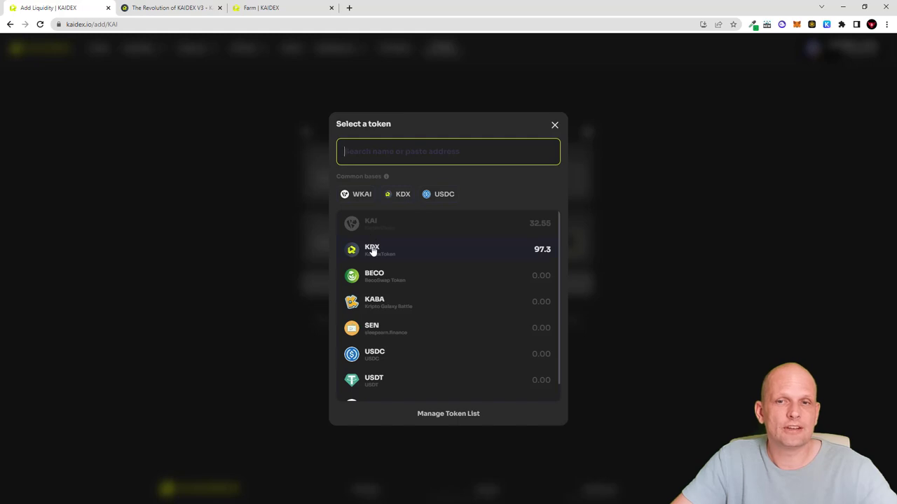
{"action": "left_click", "coordinate": [370, 250]}
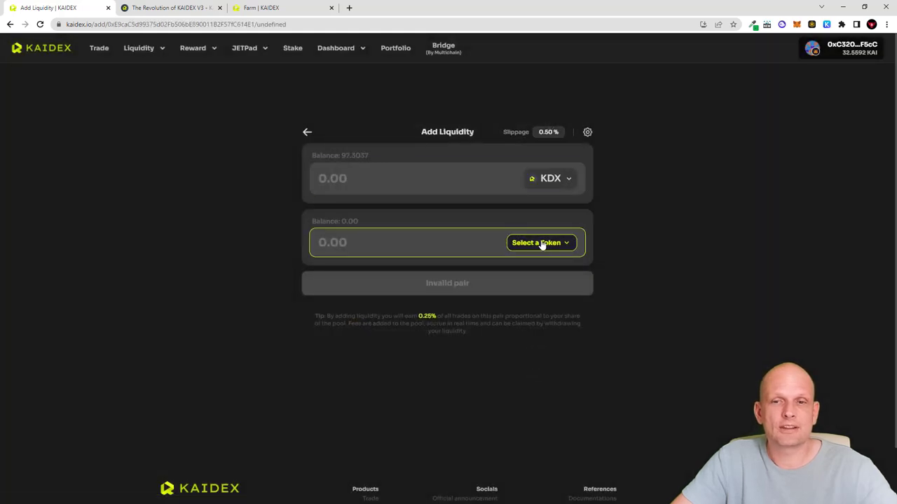
{"action": "left_click", "coordinate": [541, 244]}
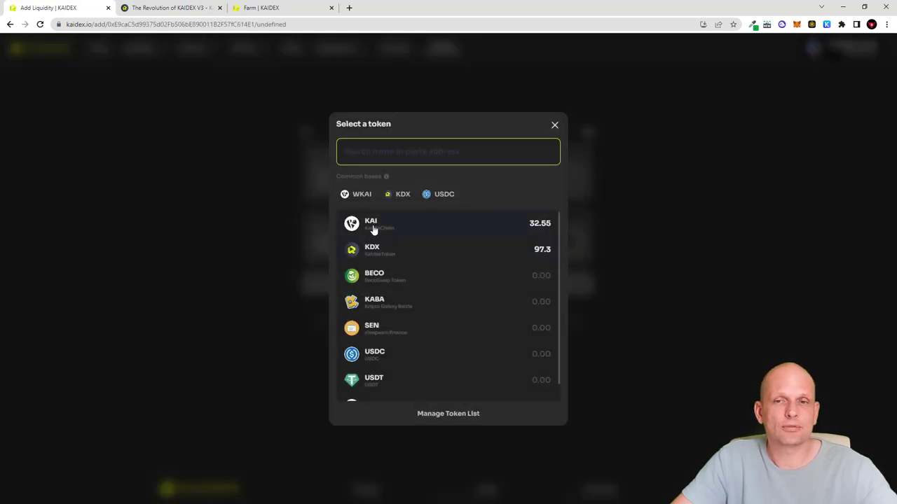
{"action": "left_click", "coordinate": [532, 224]}
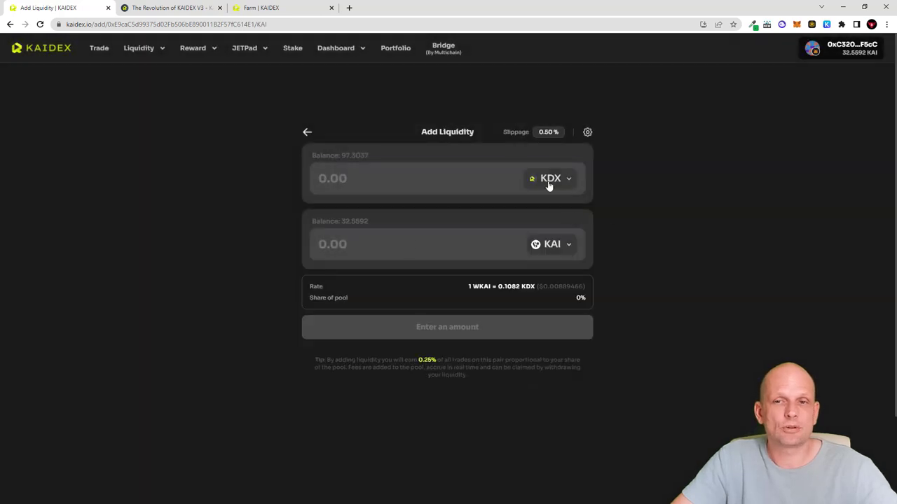
Enter 1 KDX and review the auto-filled 9.24013 KAI amount
{"action": "left_click", "coordinate": [401, 178]}
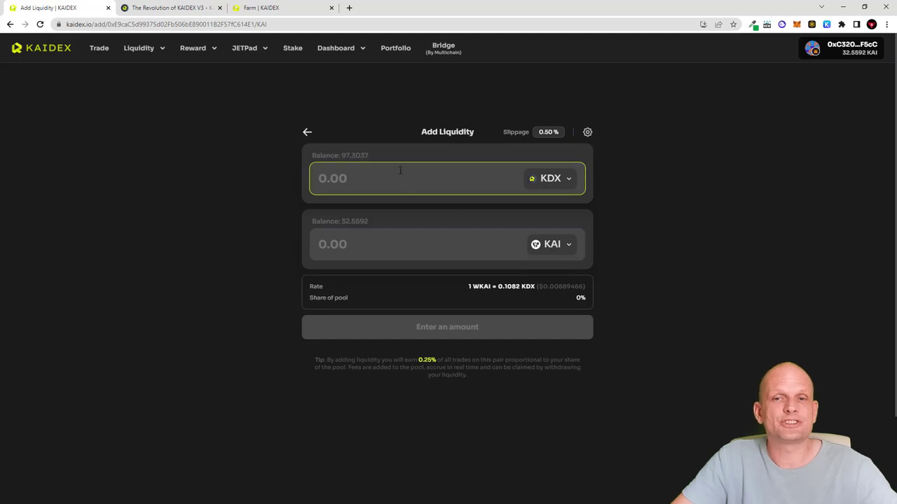
{"action": "type", "text": "1"}
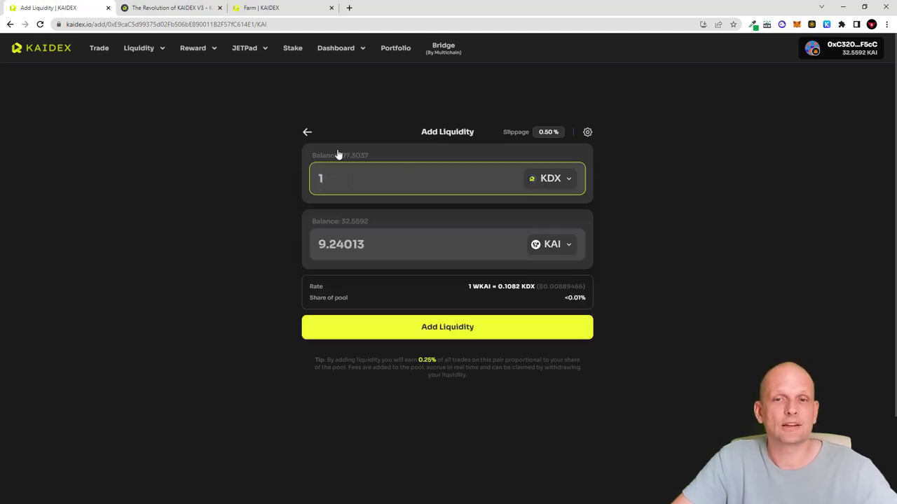
{"action": "left_click_drag", "start_coordinate": [326, 245], "coordinate": [436, 241]}
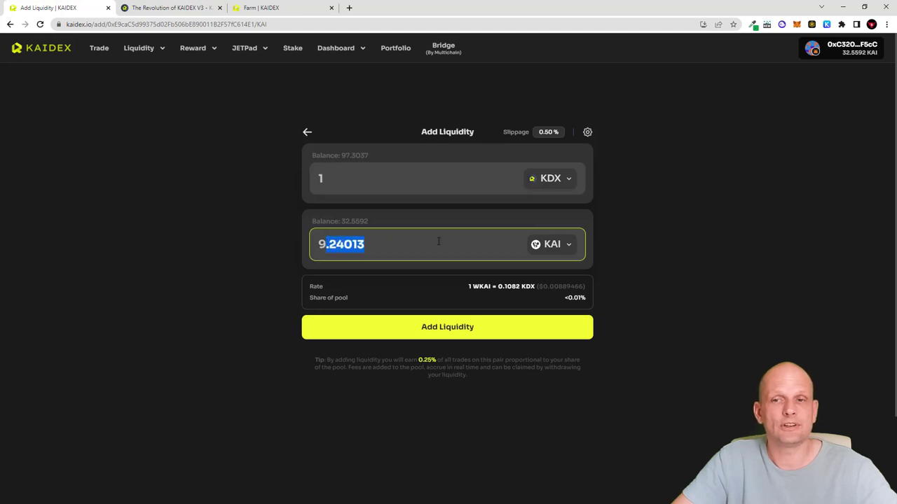
{"action": "left_click", "coordinate": [351, 176]}
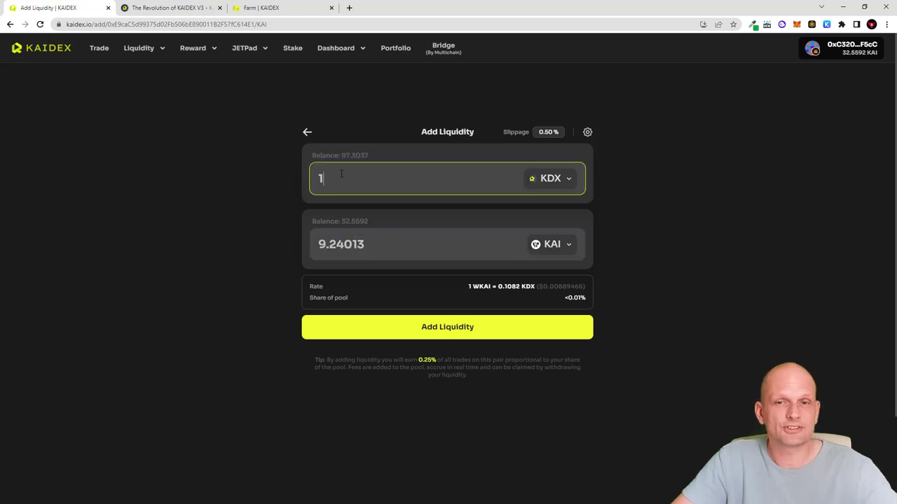
{"action": "left_click_drag", "start_coordinate": [342, 175], "coordinate": [300, 176]}
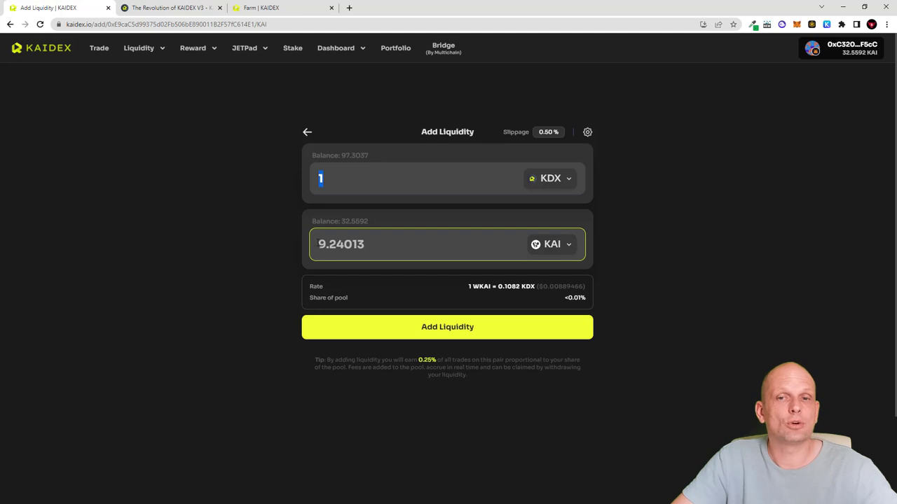
{"action": "left_click_drag", "start_coordinate": [320, 244], "coordinate": [378, 242]}
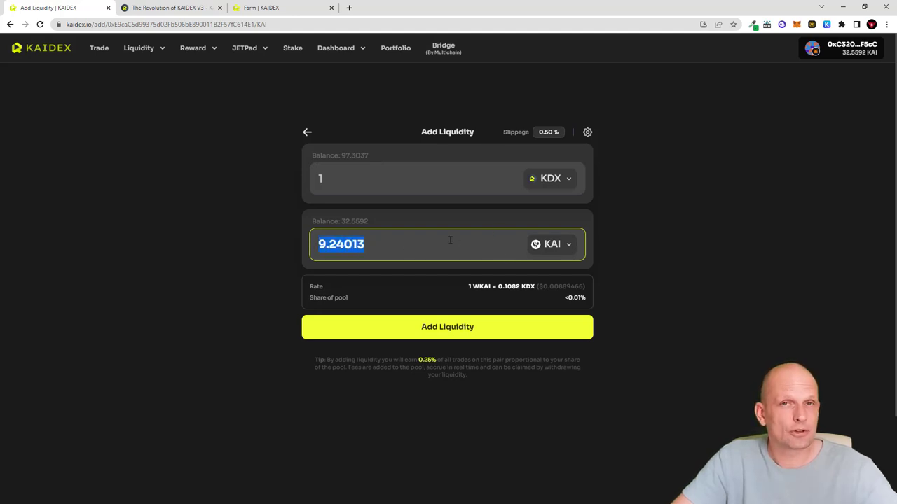
{"action": "left_click", "coordinate": [221, 196]}
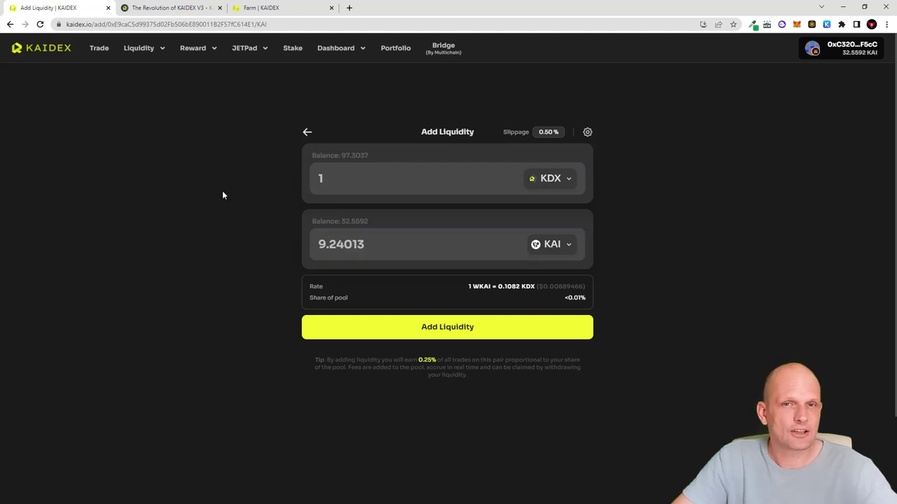
Open the Stake page and review the 97.3037 unstaked KDX and staking APY
{"action": "left_click", "coordinate": [293, 49]}
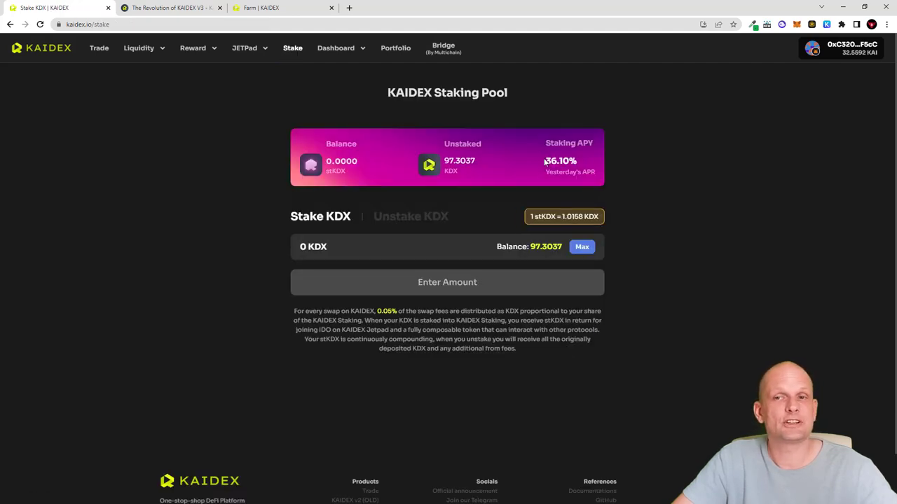
{"action": "left_click_drag", "start_coordinate": [544, 161], "coordinate": [587, 166]}
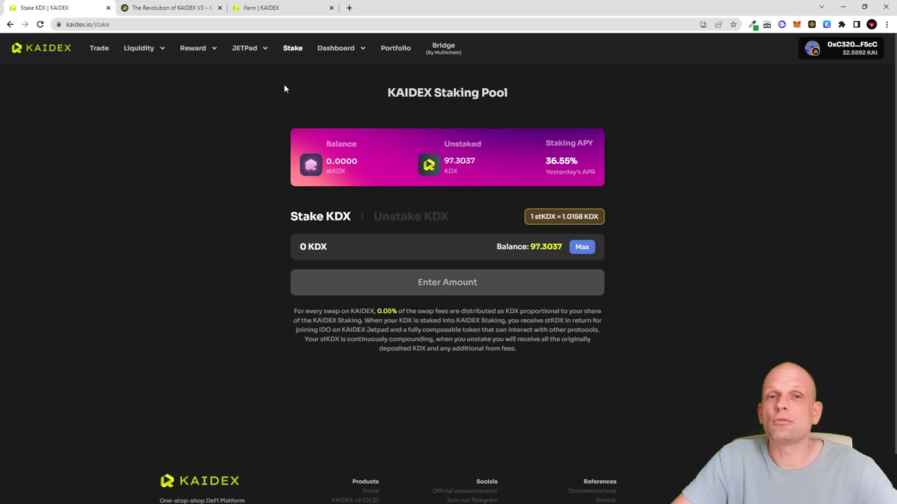
{"action": "mouse_move", "coordinate": [210, 55]}
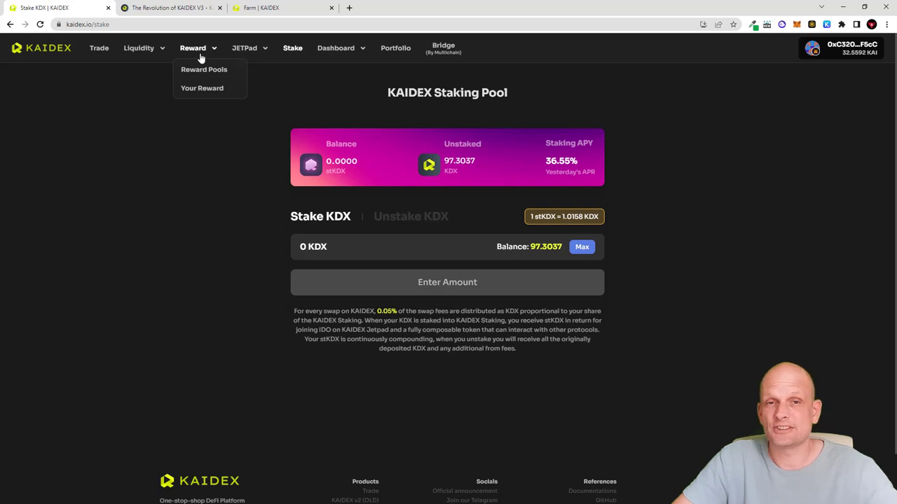
View the three Reward Pools with their APRs, then return to the swap page
{"action": "left_click", "coordinate": [196, 72]}
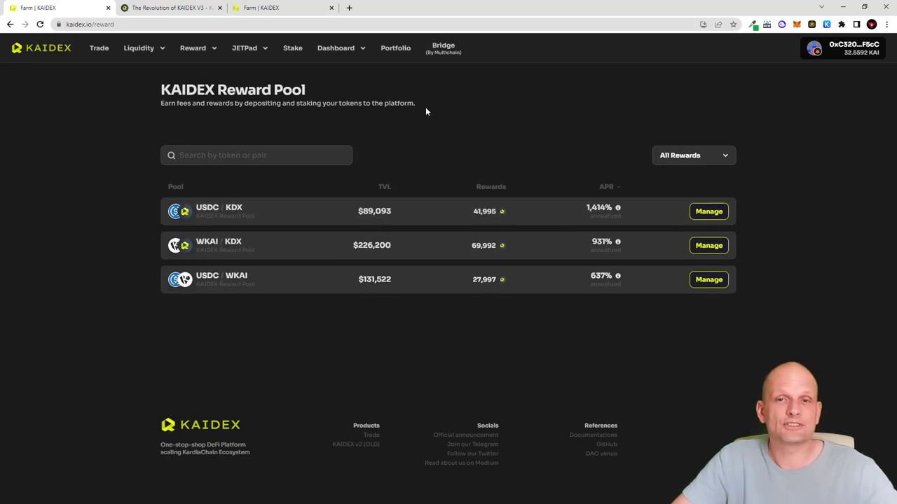
{"action": "key", "text": "alt+Left"}
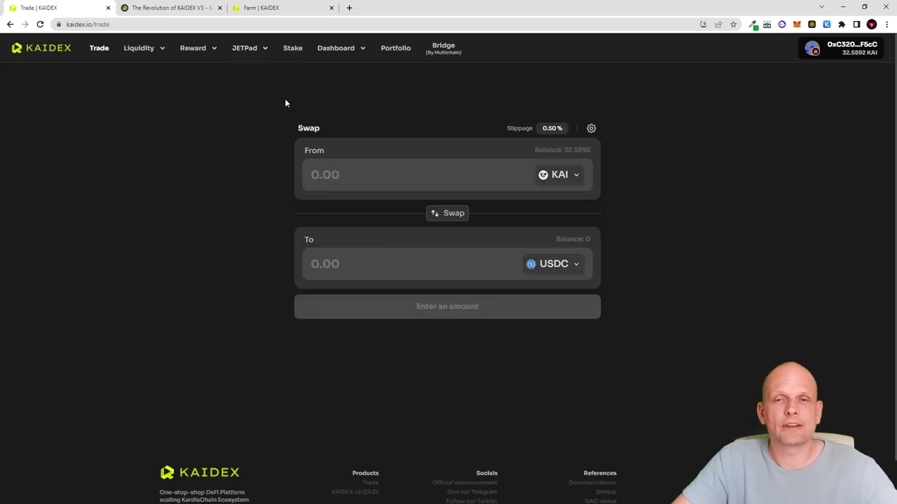
Open Dashboard > Overview and review the $1,580,661 TVL, $101,458 volume and top pairs
{"action": "mouse_move", "coordinate": [351, 57]}
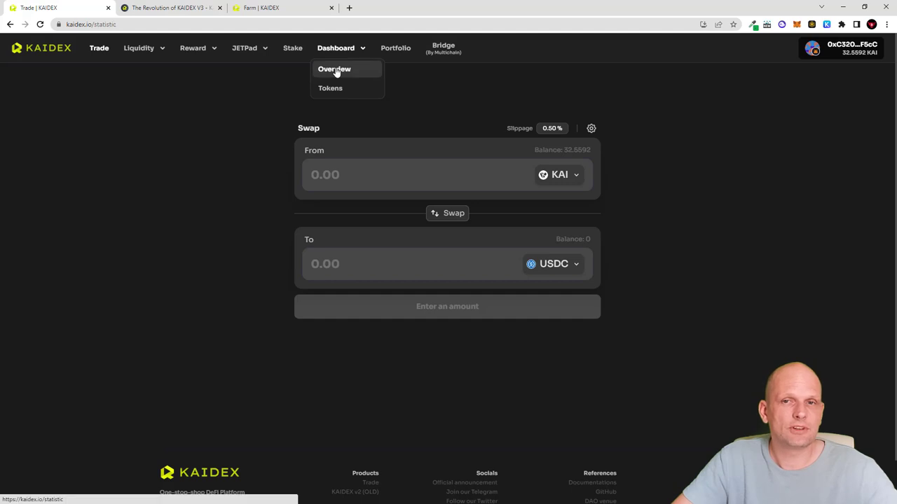
{"action": "left_click", "coordinate": [334, 70]}
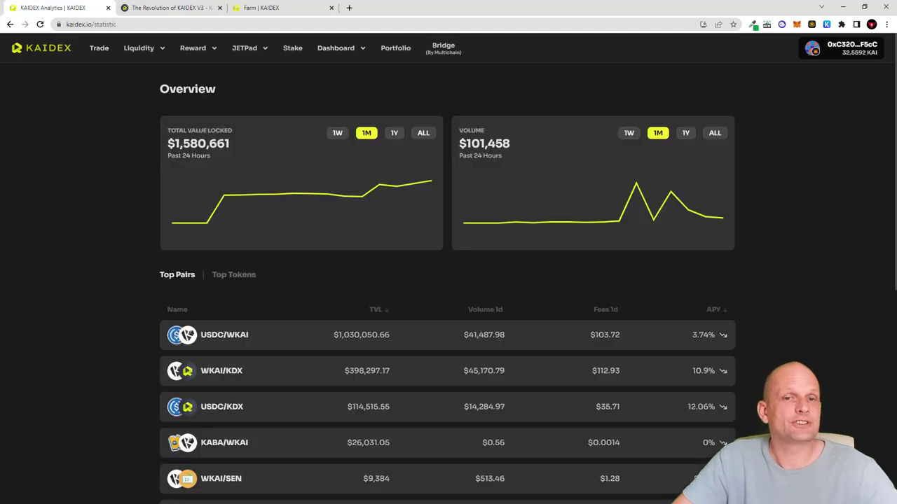
{"action": "left_click_drag", "start_coordinate": [175, 143], "coordinate": [236, 140]}
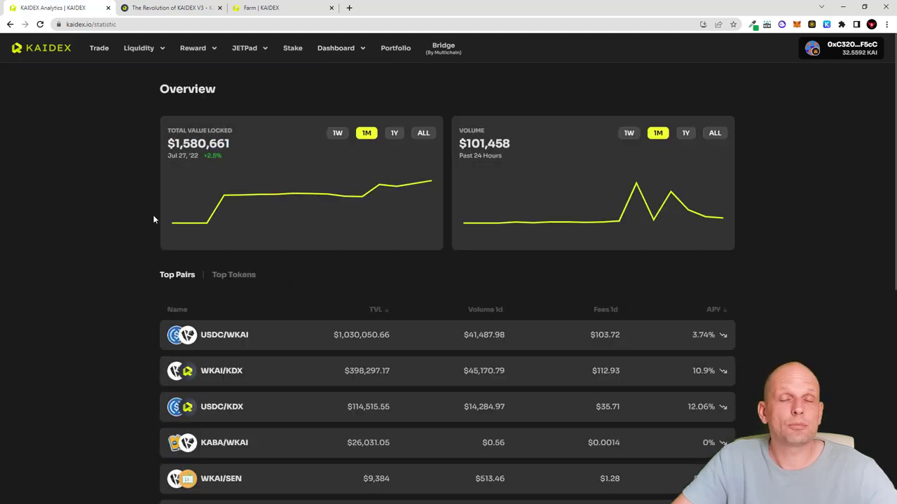
{"action": "left_click_drag", "start_coordinate": [457, 143], "coordinate": [522, 144]}
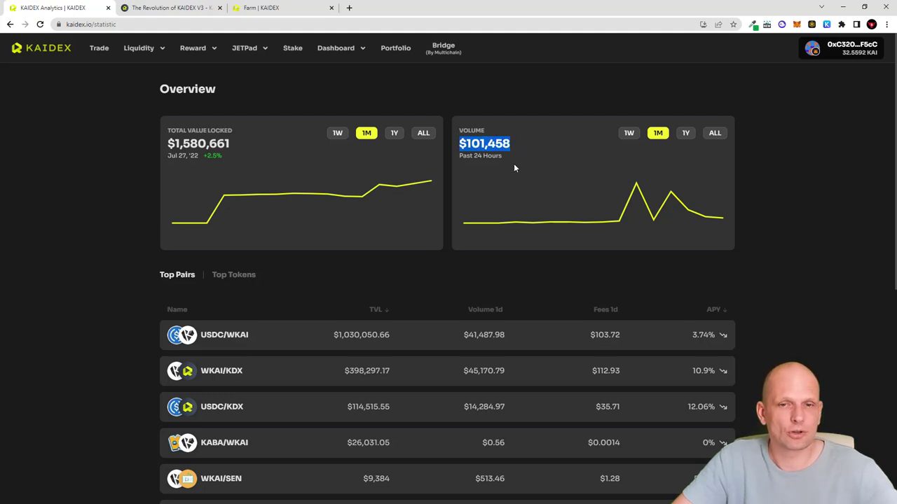
{"action": "scroll", "coordinate": [409, 276], "scroll_direction": "down", "scroll_amount": 4}
{"action": "scroll", "coordinate": [378, 297], "scroll_direction": "up", "scroll_amount": 4}
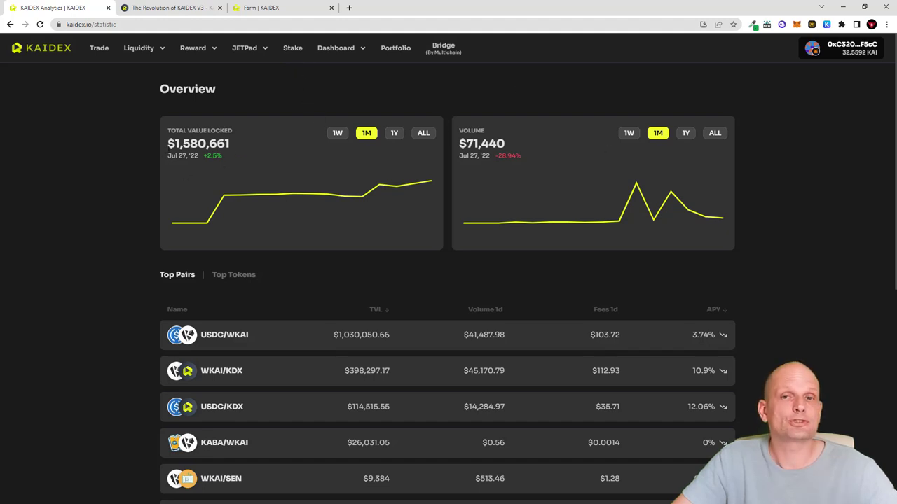
Stake the maximum 97.3037 KDX and approve the spending in MetaMask
{"action": "left_click", "coordinate": [295, 53]}
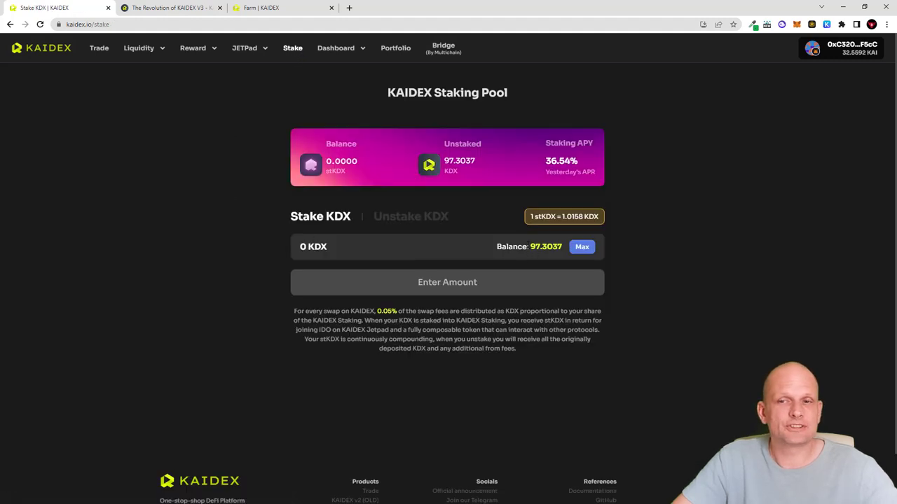
{"action": "left_click", "coordinate": [587, 253]}
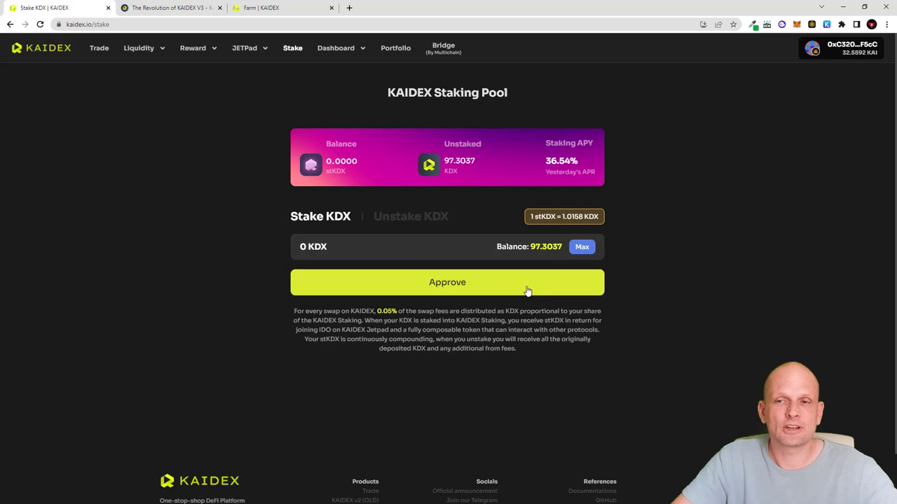
{"action": "left_click", "coordinate": [462, 287]}
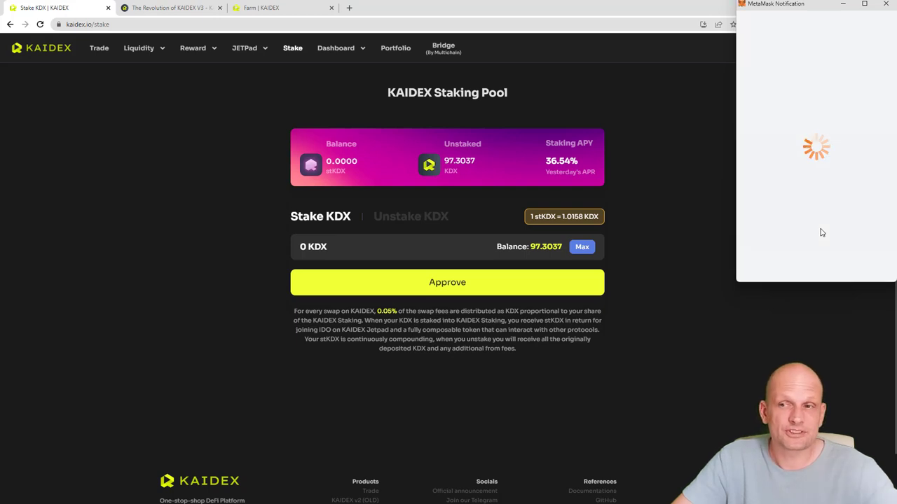
{"action": "scroll", "coordinate": [822, 232], "scroll_direction": "down", "scroll_amount": 2}
{"action": "scroll", "coordinate": [821, 232], "scroll_direction": "down", "scroll_amount": 4}
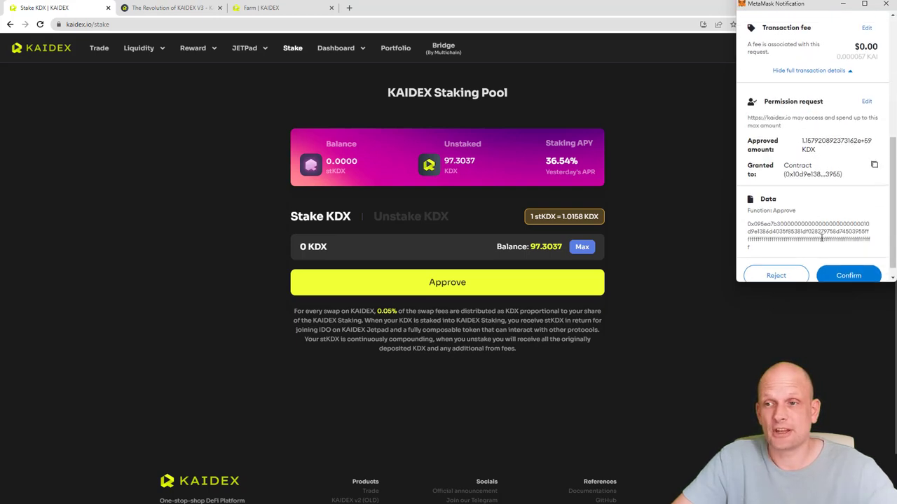
{"action": "left_click", "coordinate": [846, 265]}
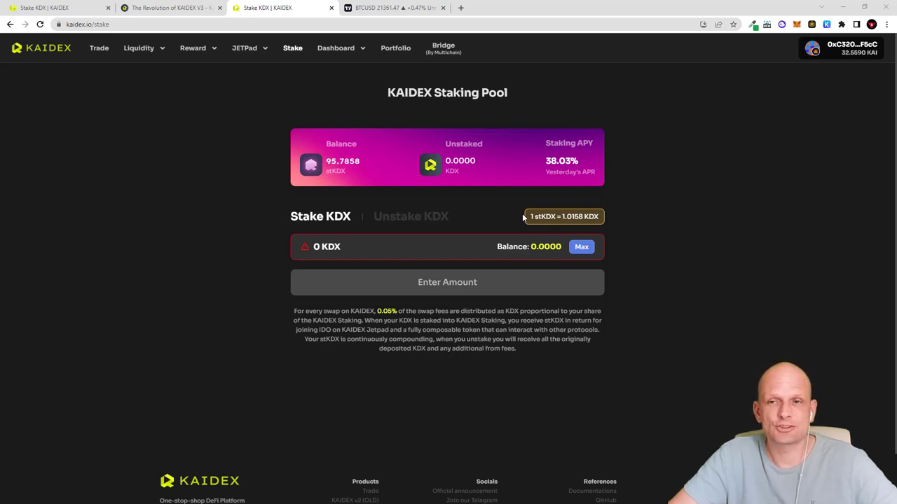
Note the 1 stKDX = 1.0158 KDX rate and switch to the Unstake KDX tab
{"action": "left_click_drag", "start_coordinate": [530, 217], "coordinate": [599, 217]}
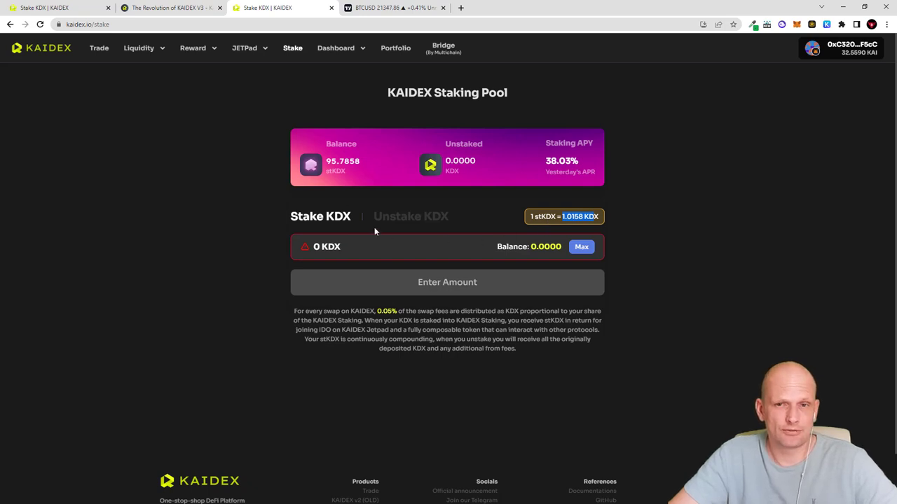
{"action": "left_click", "coordinate": [409, 220]}
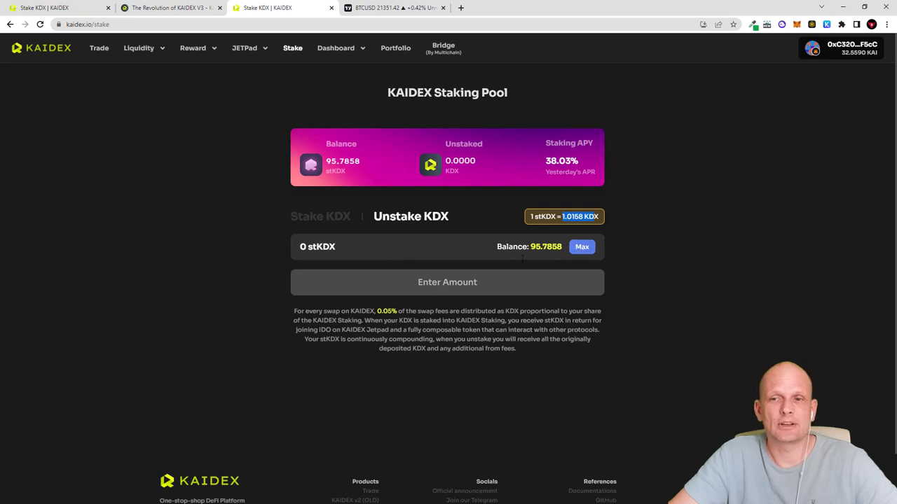